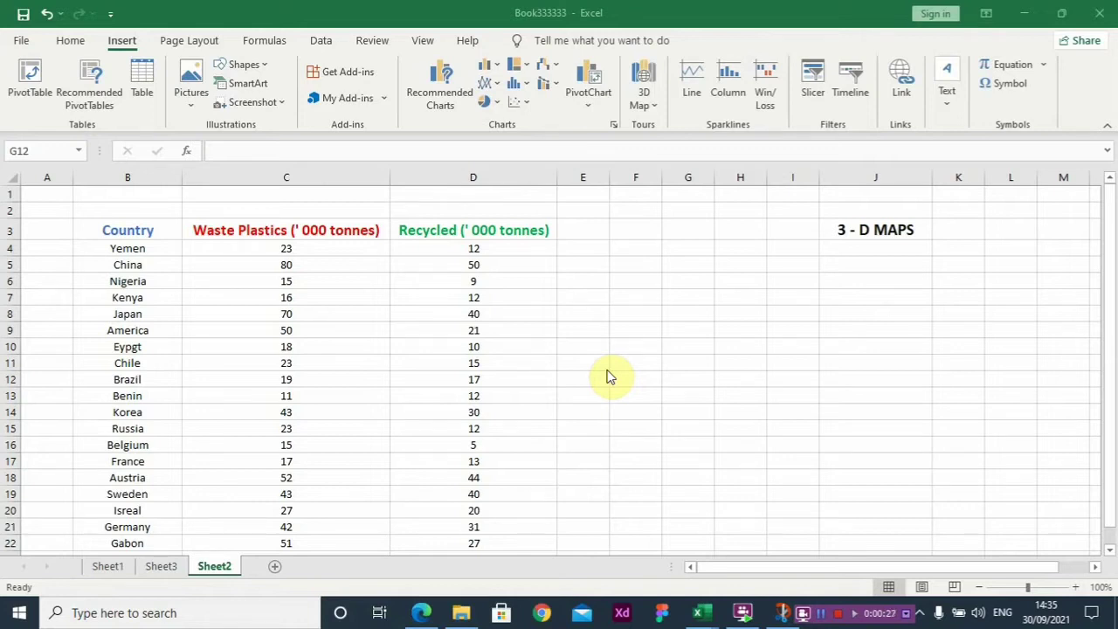
# Step: Review the Country, Waste Plastics and Recycled columns of the plastics table
pyautogui.click(143, 230)
pyautogui.click(131, 410)
pyautogui.scroll(-2, 132, 472)
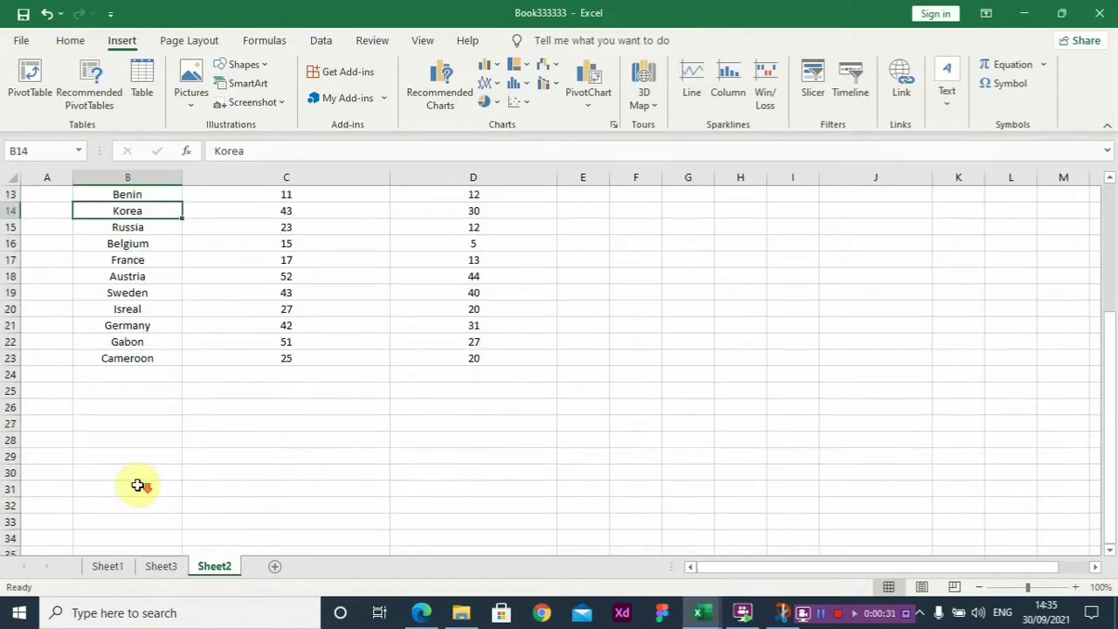
pyautogui.scroll(2, 138, 484)
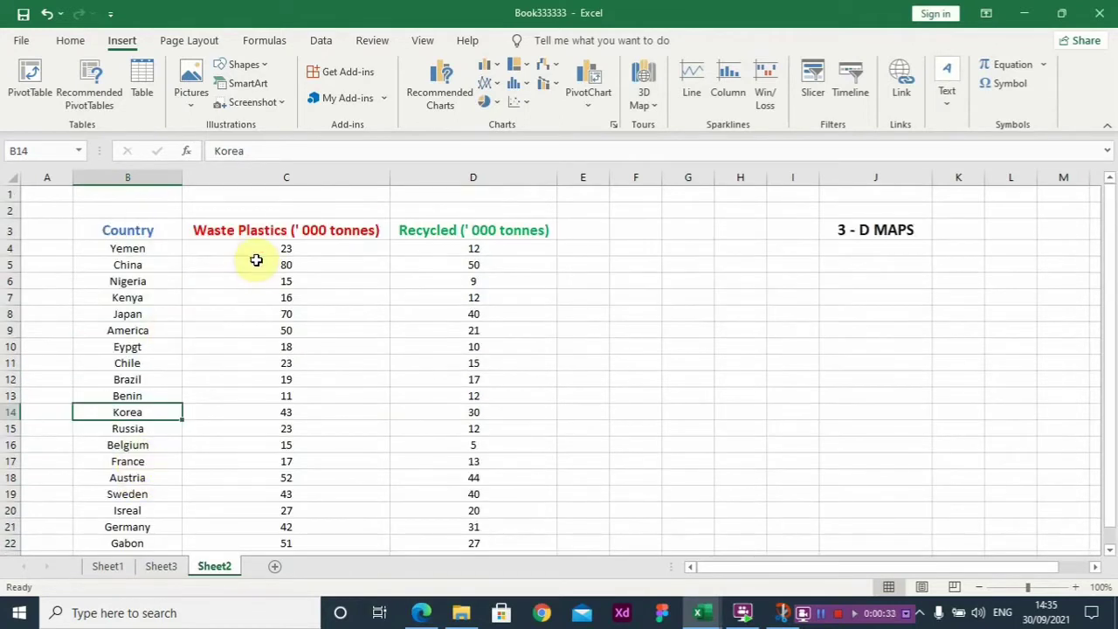
pyautogui.click(256, 234)
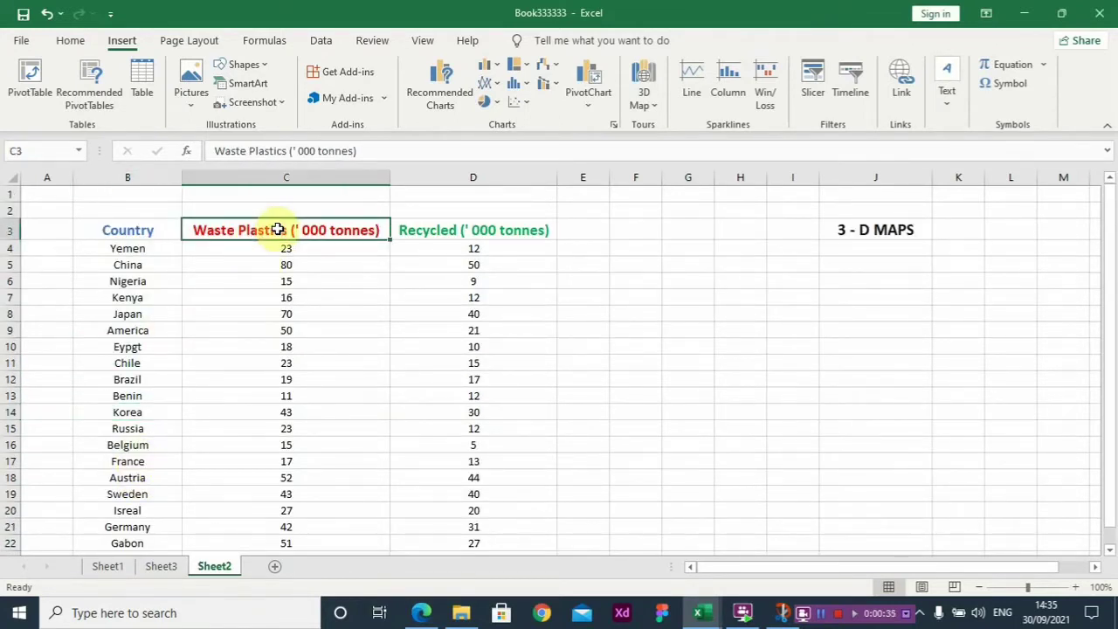
pyautogui.click(444, 226)
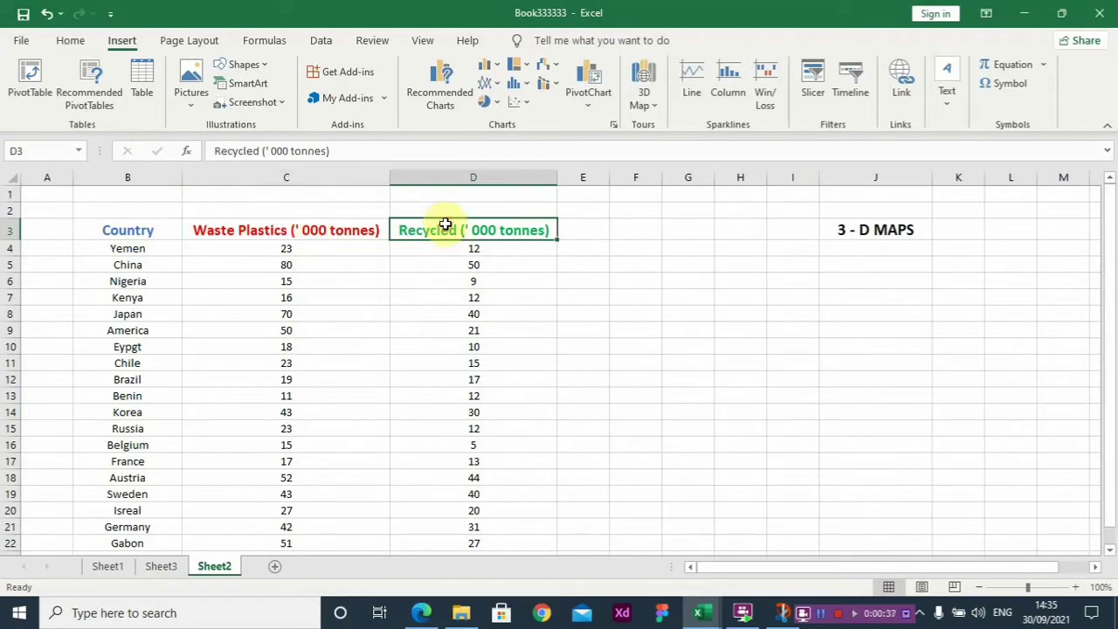
pyautogui.click(326, 237)
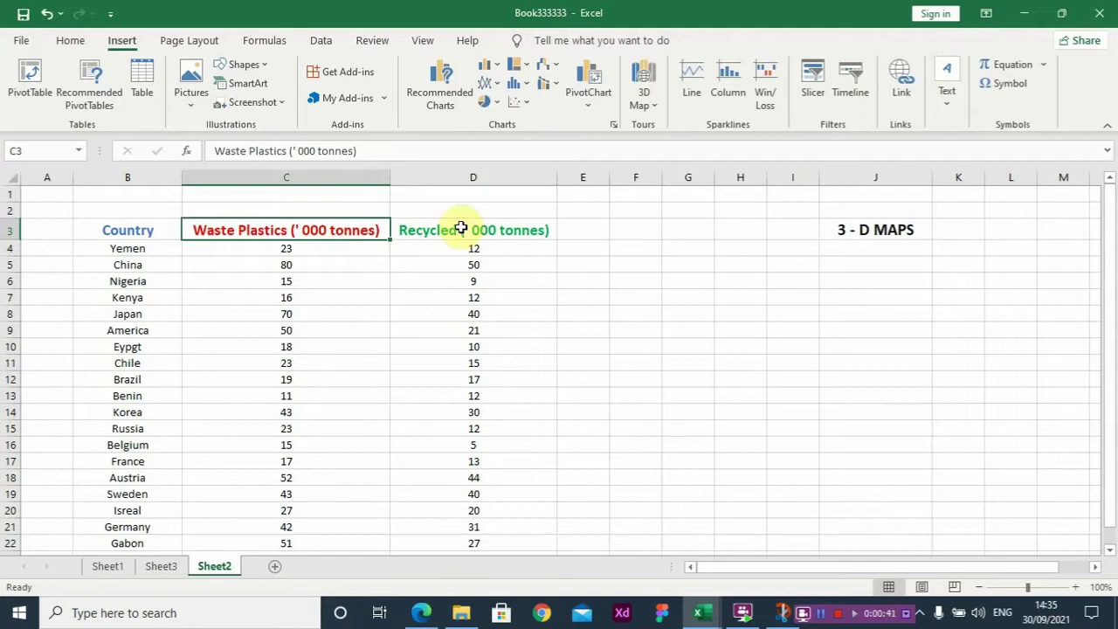
pyautogui.click(460, 228)
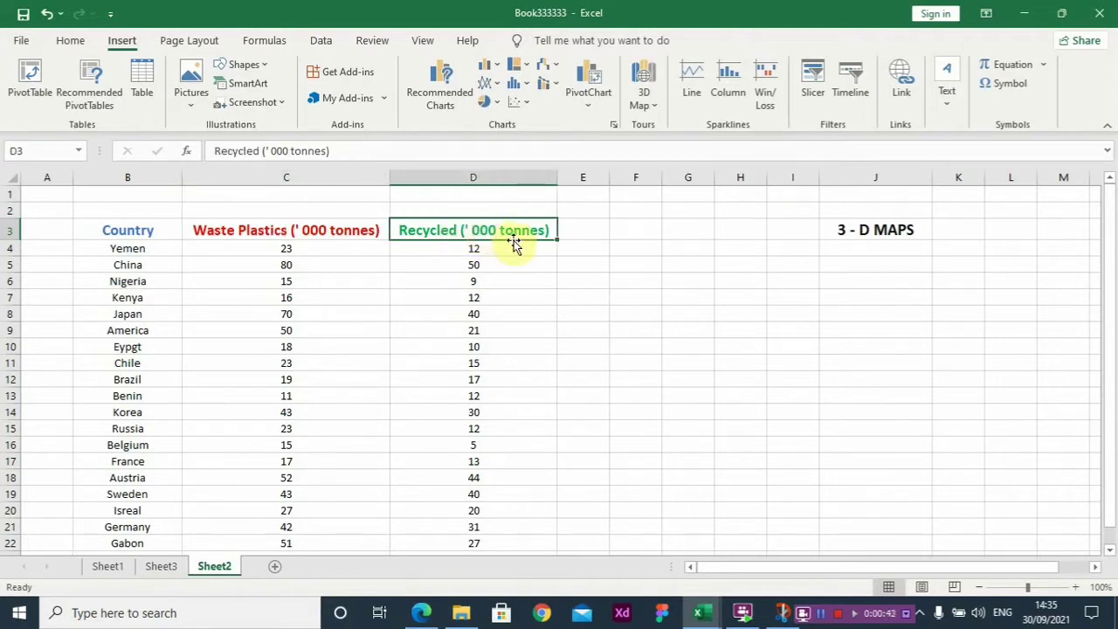
pyautogui.click(496, 252)
pyautogui.click(311, 234)
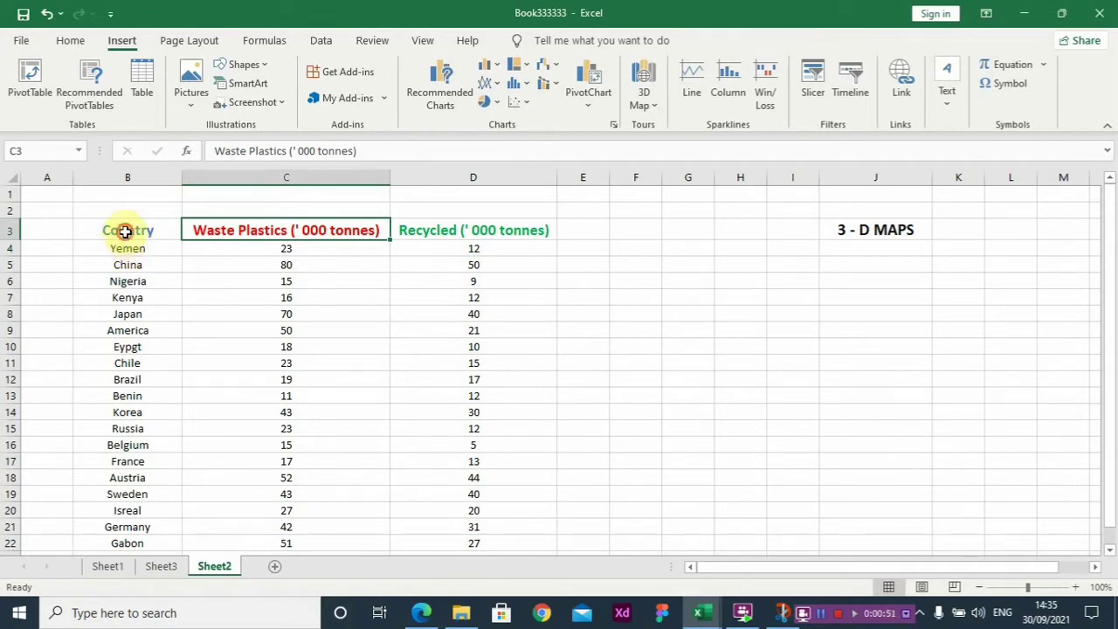
# Step: Select the country table B3:D23 and start a new 3D Maps tour
pyautogui.moveTo(121, 230); pyautogui.dragTo(490, 265)
pyautogui.moveTo(500, 330)
pyautogui.mouseDown()
pyautogui.moveTo(512, 579)
pyautogui.moveTo(515, 449)
pyautogui.mouseUp()
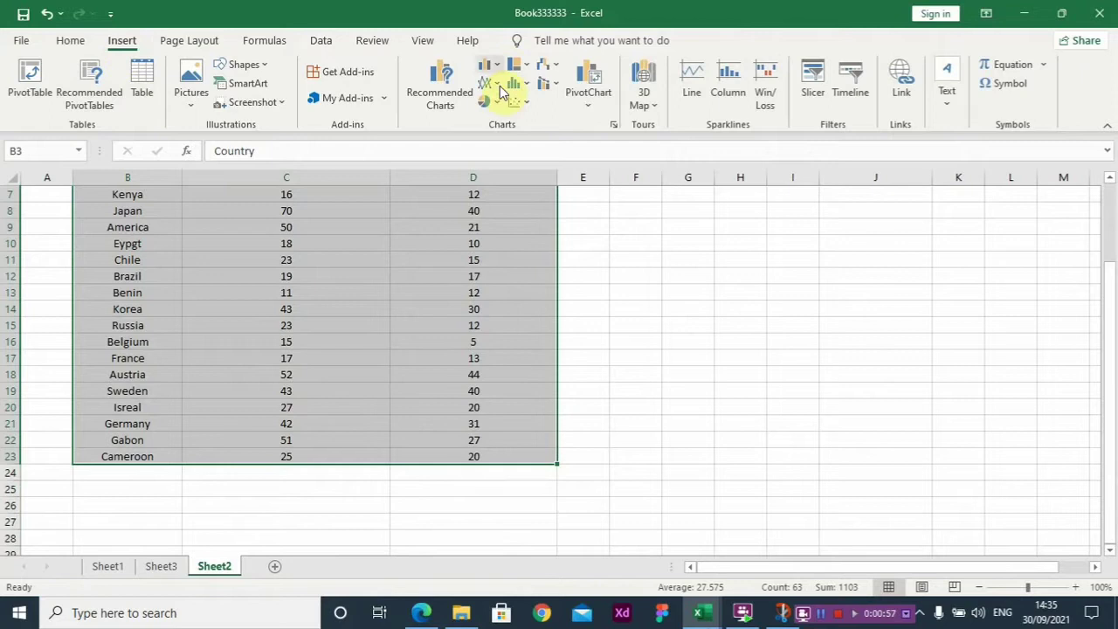
pyautogui.click(645, 79)
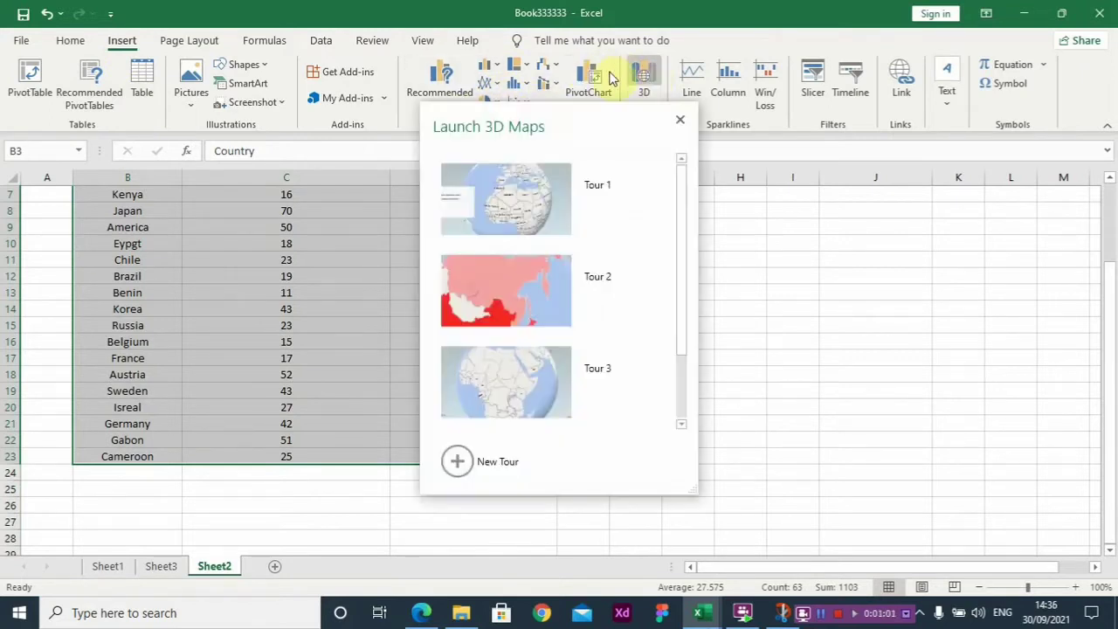
pyautogui.click(492, 461)
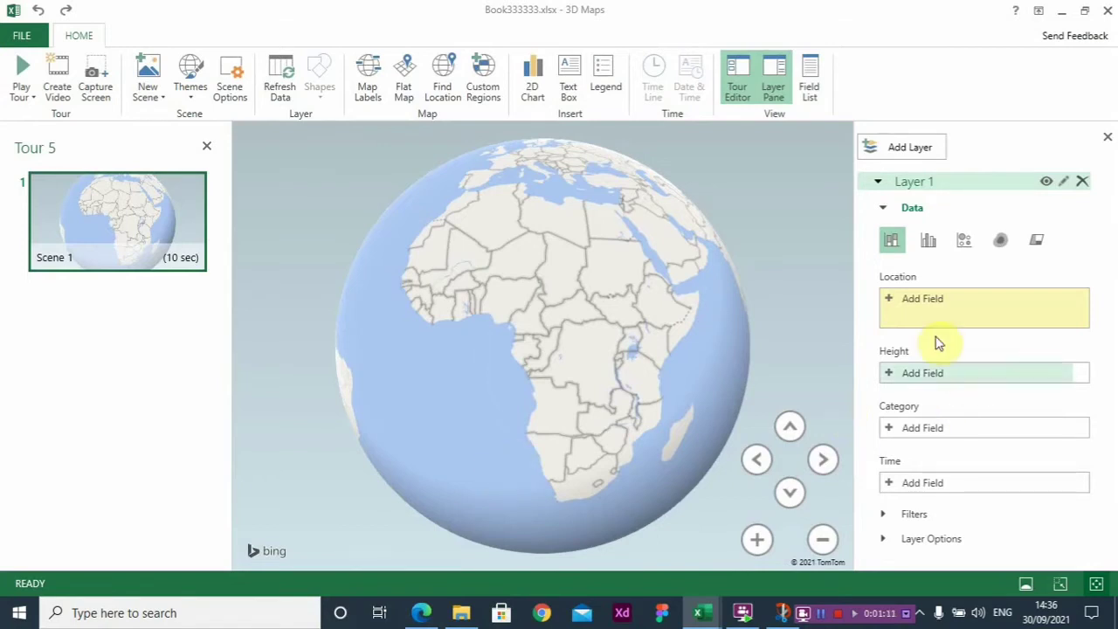
# Step: Set Layer 1's location field to Country from Range 1
pyautogui.click(933, 297)
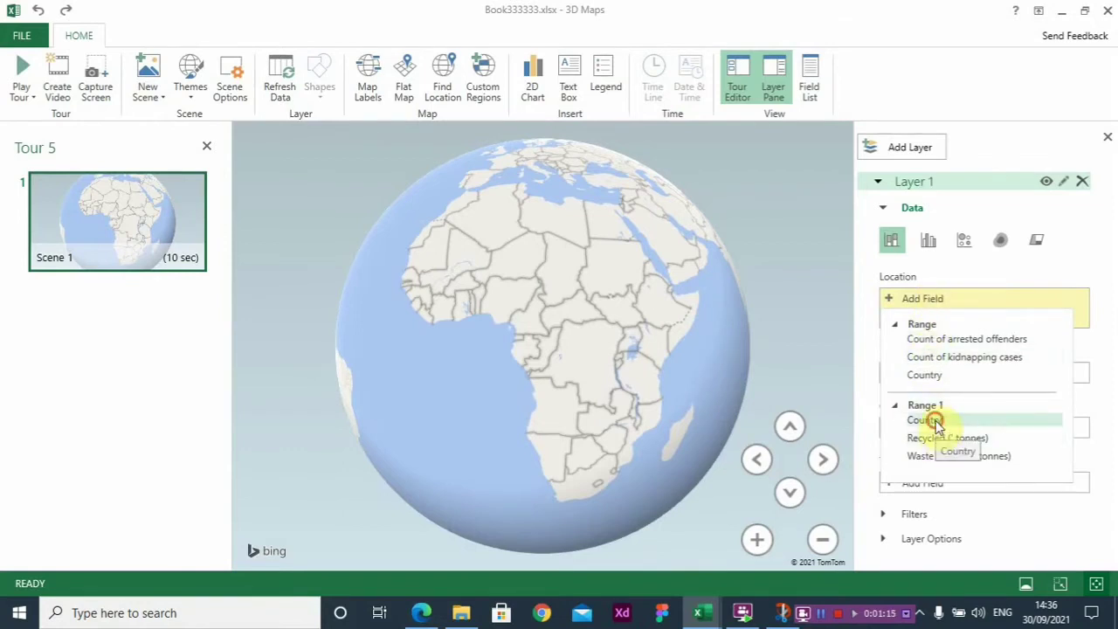
pyautogui.click(928, 420)
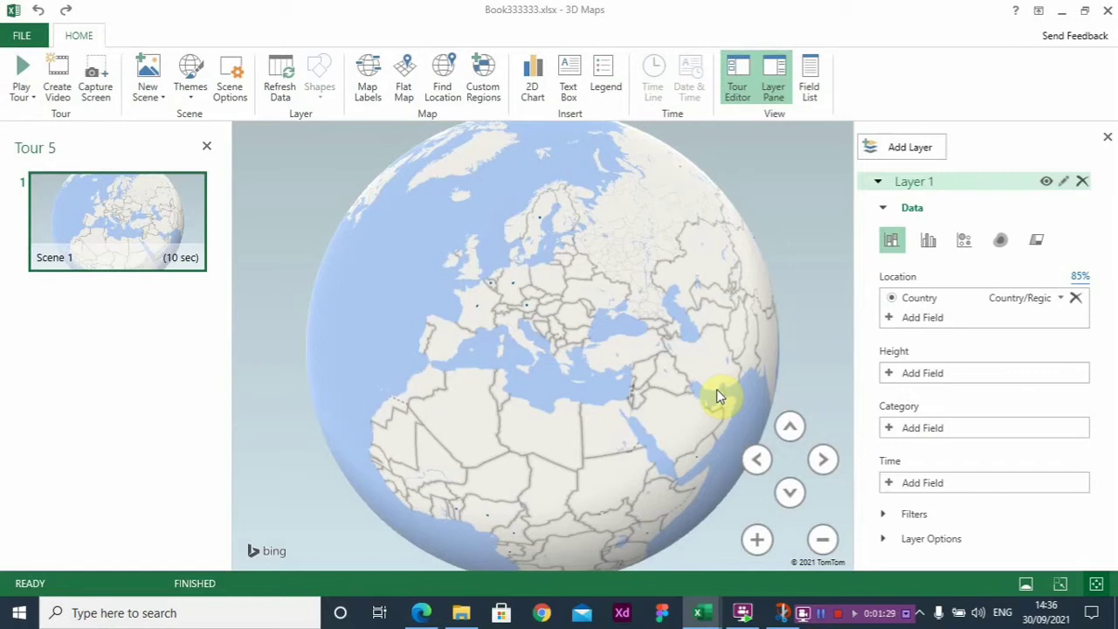
# Step: Add Recycled and Waste Plastics tonnes as the column Height fields
pyautogui.click(929, 376)
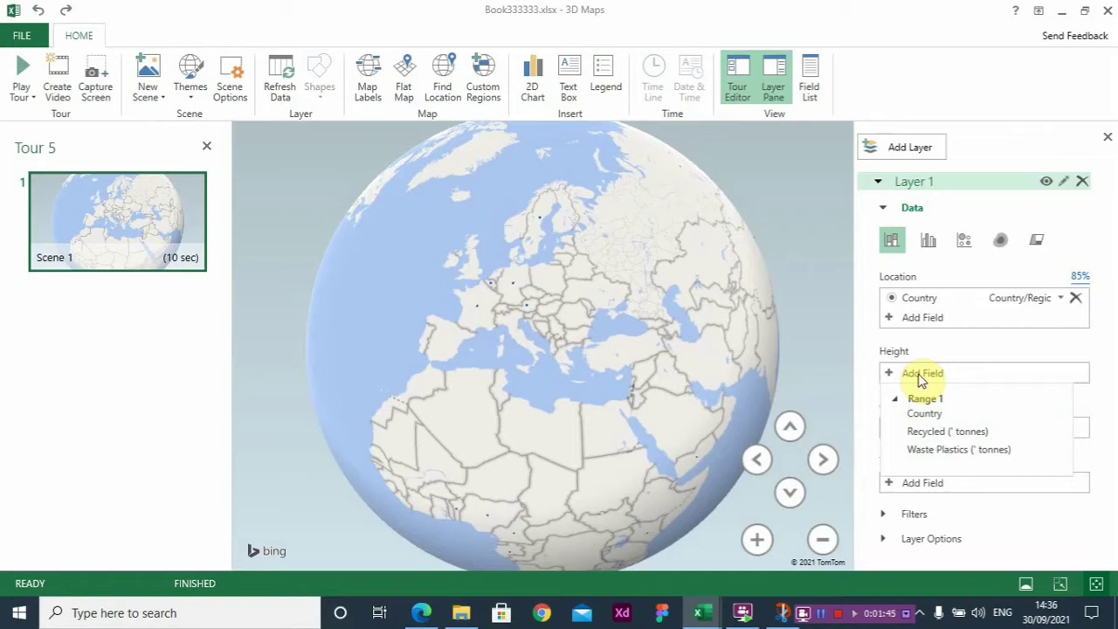
pyautogui.click(944, 432)
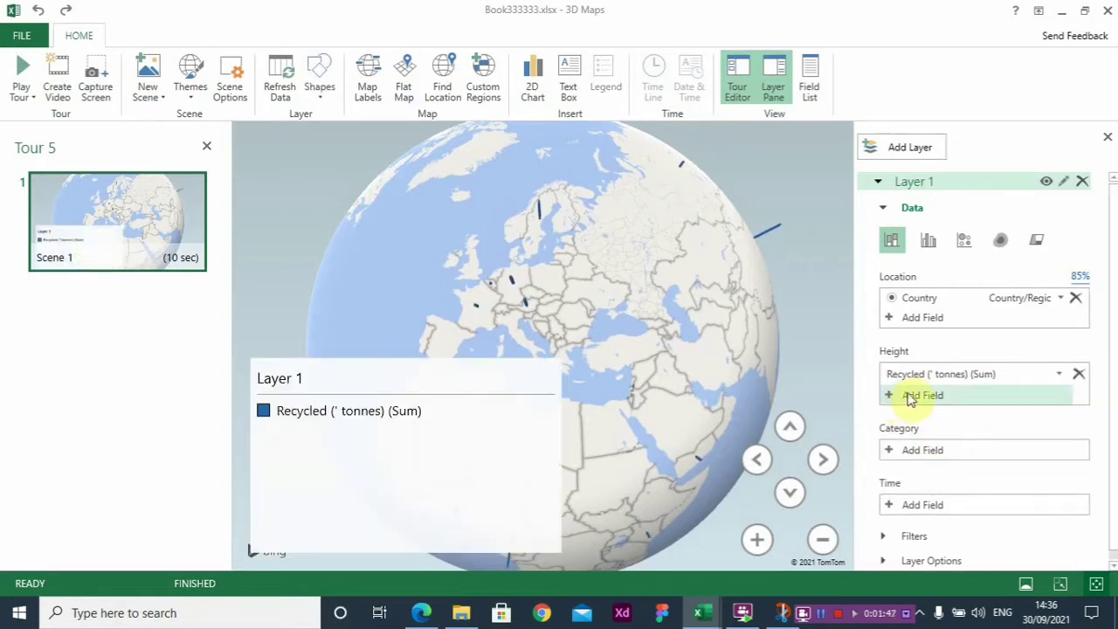
pyautogui.click(910, 397)
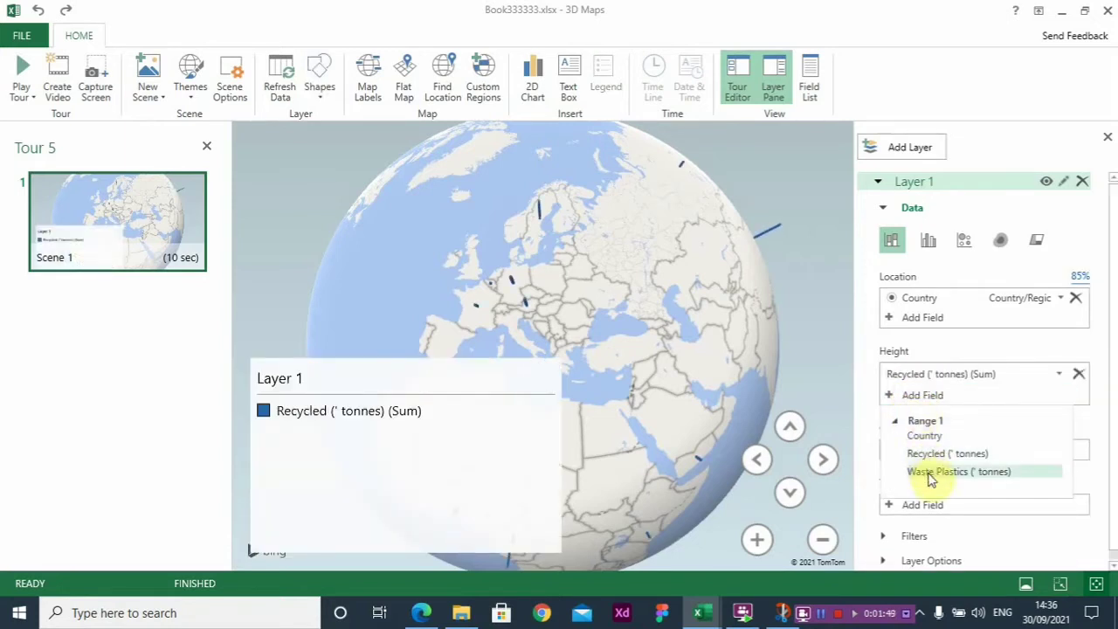
pyautogui.click(932, 477)
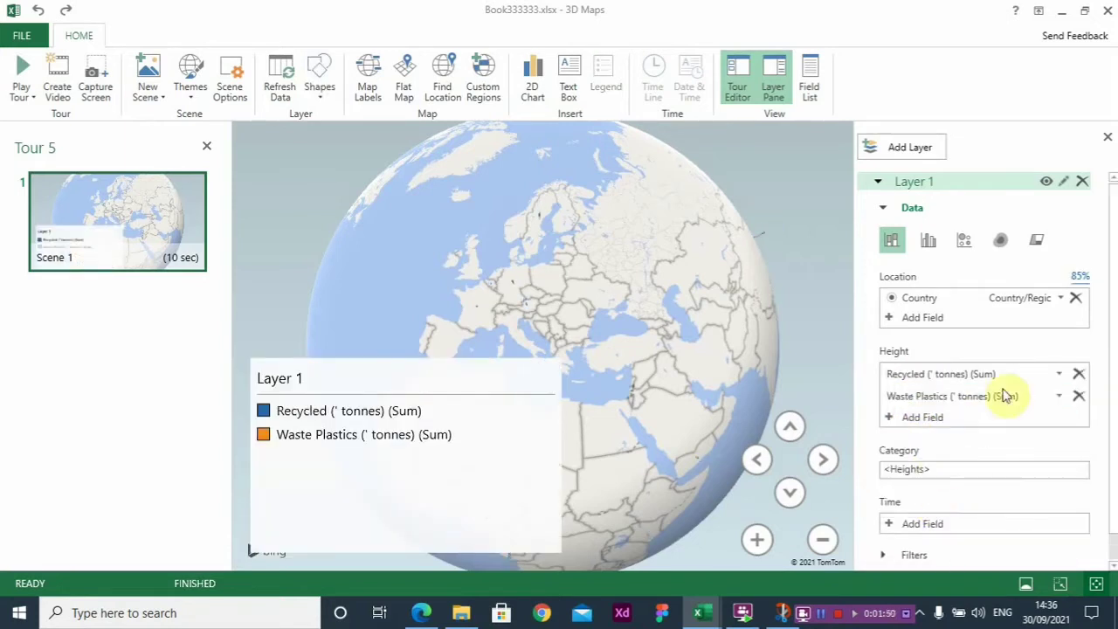
# Step: Change both Height fields' aggregation from Sum to Average
pyautogui.click(1061, 377)
pyautogui.click(965, 407)
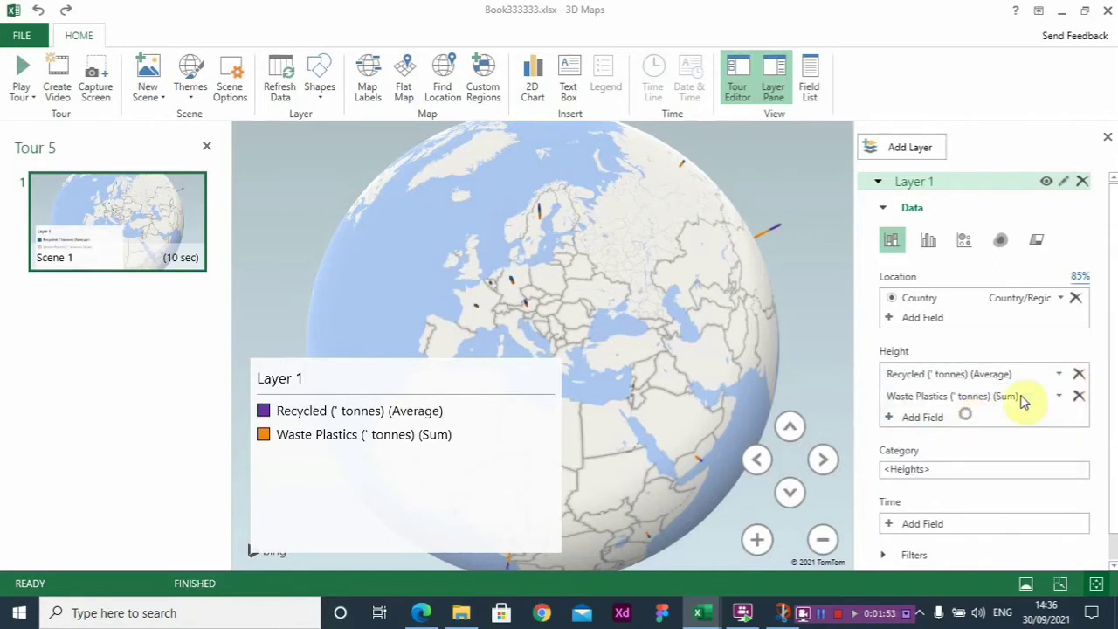
pyautogui.click(1059, 396)
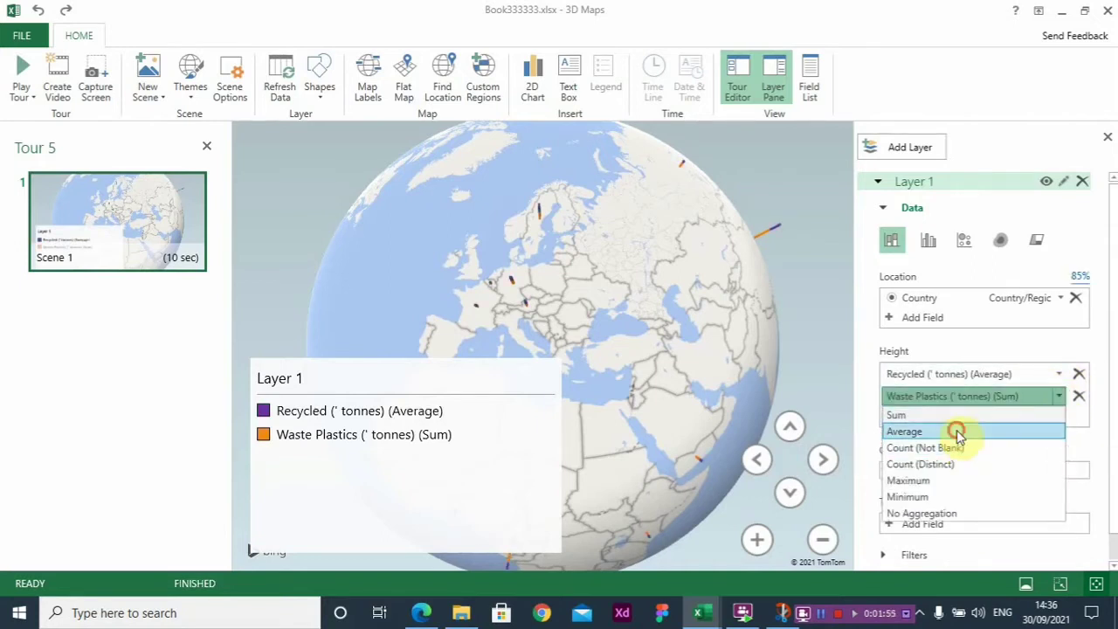
pyautogui.click(959, 431)
pyautogui.moveTo(638, 374)
pyautogui.mouseDown()
pyautogui.moveTo(661, 404)
pyautogui.moveTo(687, 325)
pyautogui.mouseUp()
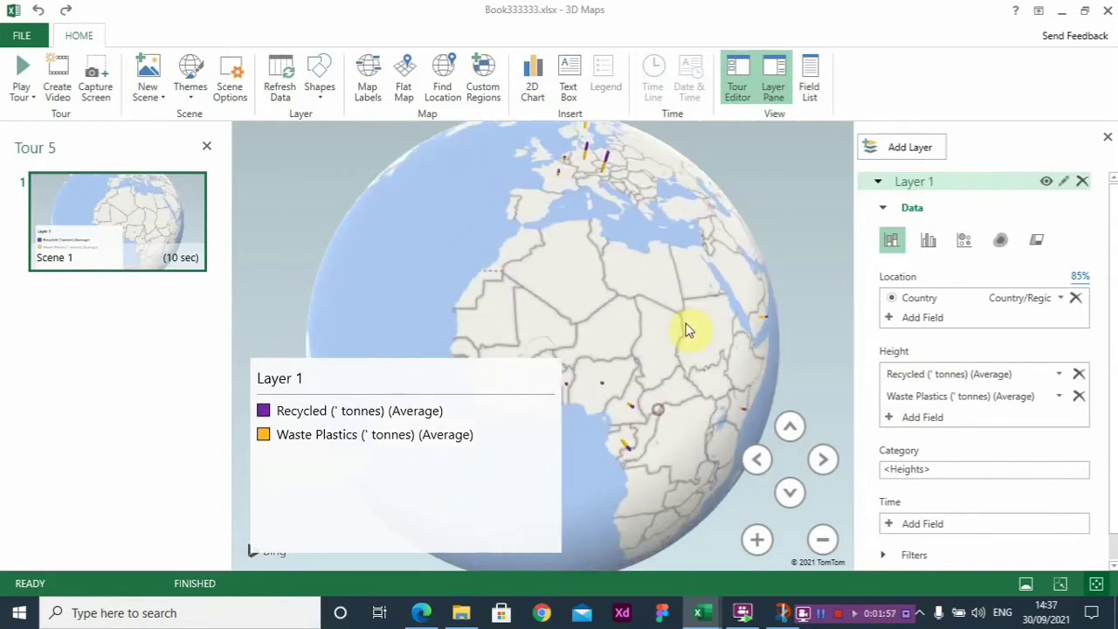
# Step: Hide the side panels and rotate the globe over Africa
pyautogui.click(745, 83)
pyautogui.click(774, 82)
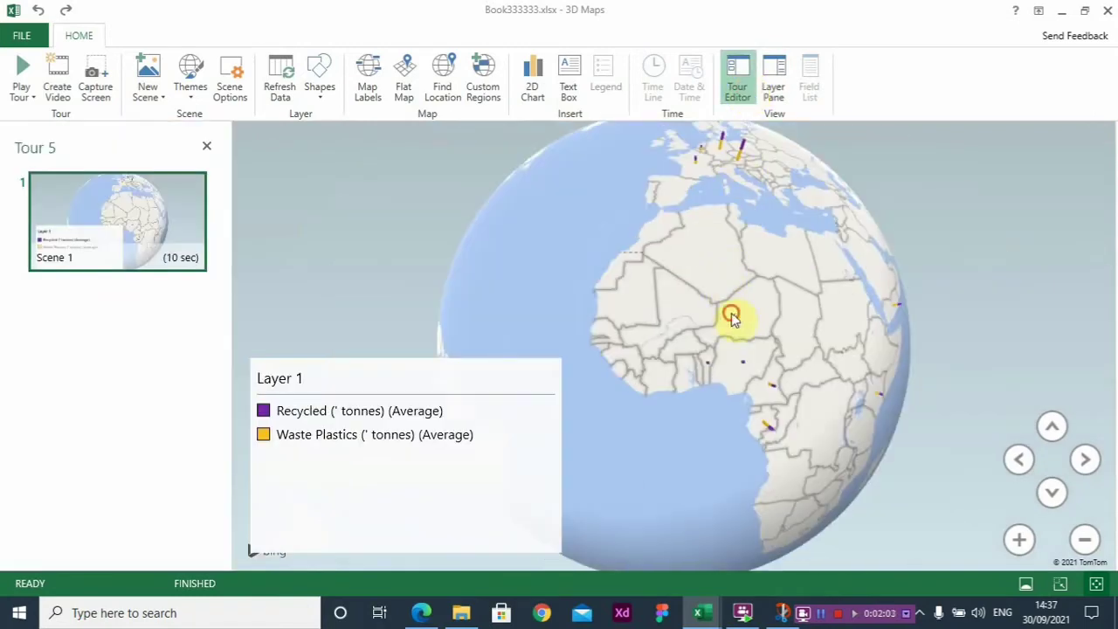
pyautogui.moveTo(732, 312); pyautogui.dragTo(774, 239)
pyautogui.moveTo(778, 315); pyautogui.dragTo(653, 419)
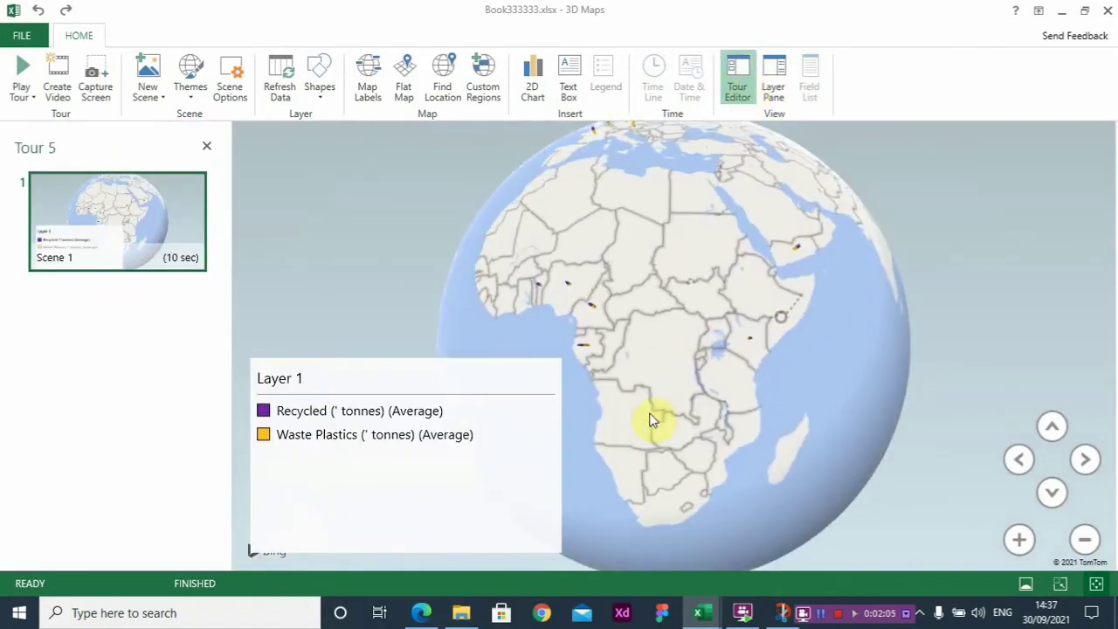
pyautogui.moveTo(764, 382); pyautogui.dragTo(611, 391)
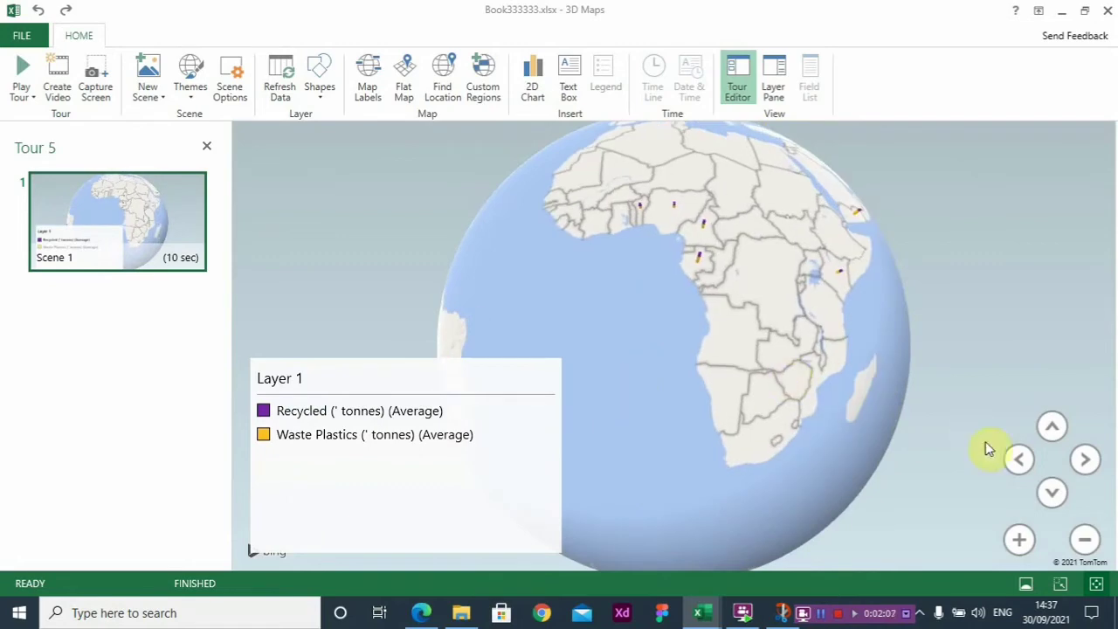
# Step: Zoom in and turn the globe from Africa east to China, Korea and Japan
pyautogui.click(1019, 539)
pyautogui.moveTo(856, 399); pyautogui.dragTo(761, 517)
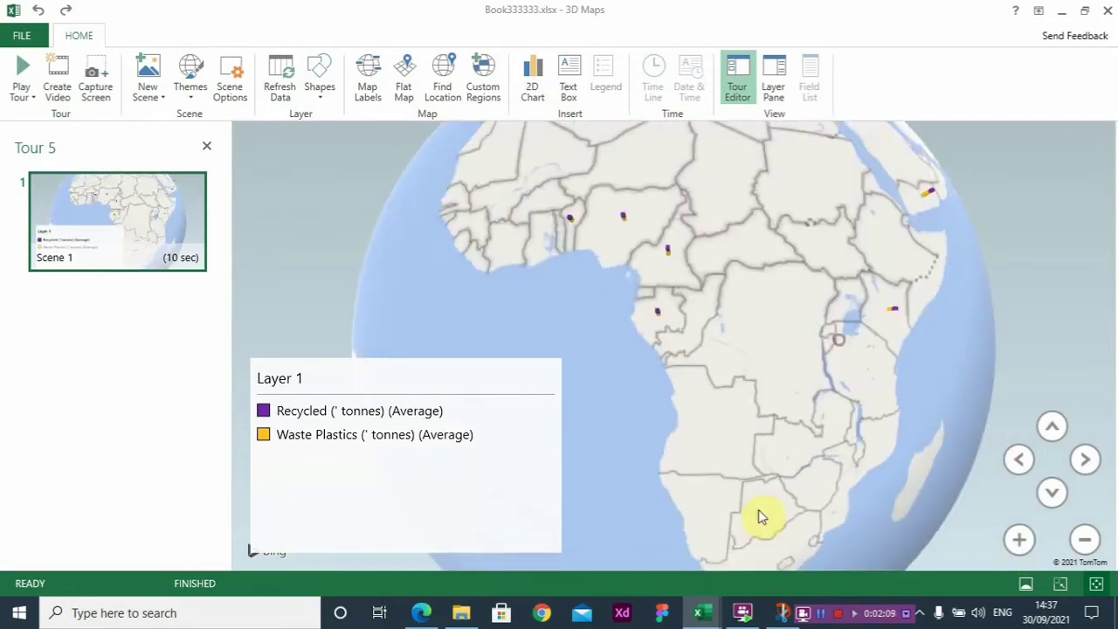
pyautogui.moveTo(761, 350)
pyautogui.mouseDown()
pyautogui.moveTo(854, 277)
pyautogui.moveTo(600, 392)
pyautogui.mouseUp()
pyautogui.moveTo(844, 392)
pyautogui.mouseDown()
pyautogui.moveTo(635, 401)
pyautogui.moveTo(632, 499)
pyautogui.mouseUp()
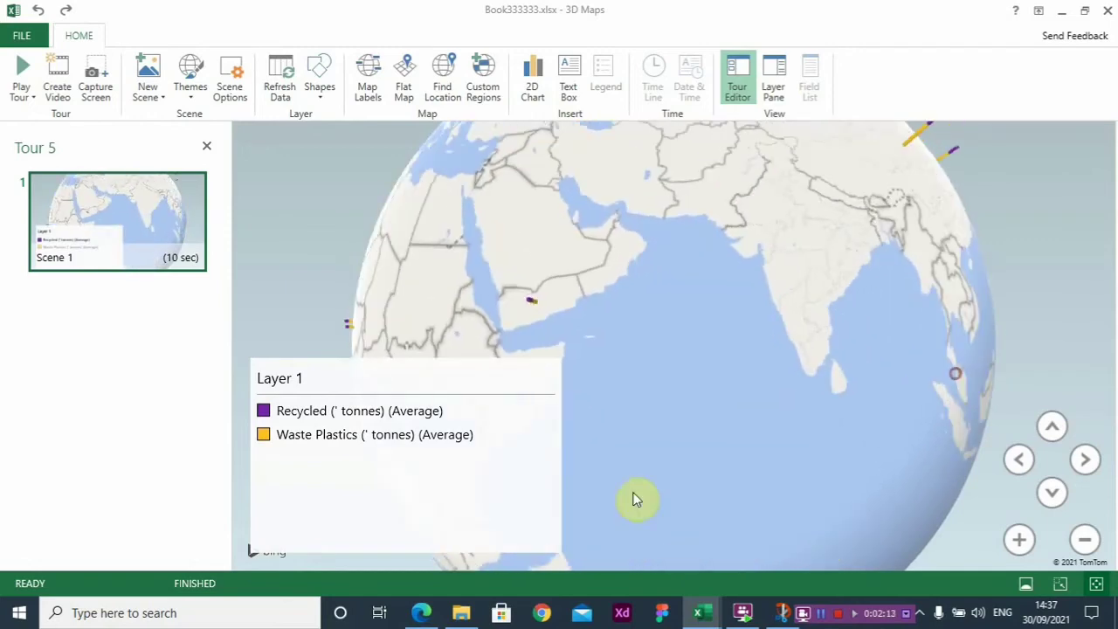
pyautogui.moveTo(761, 294); pyautogui.dragTo(604, 393)
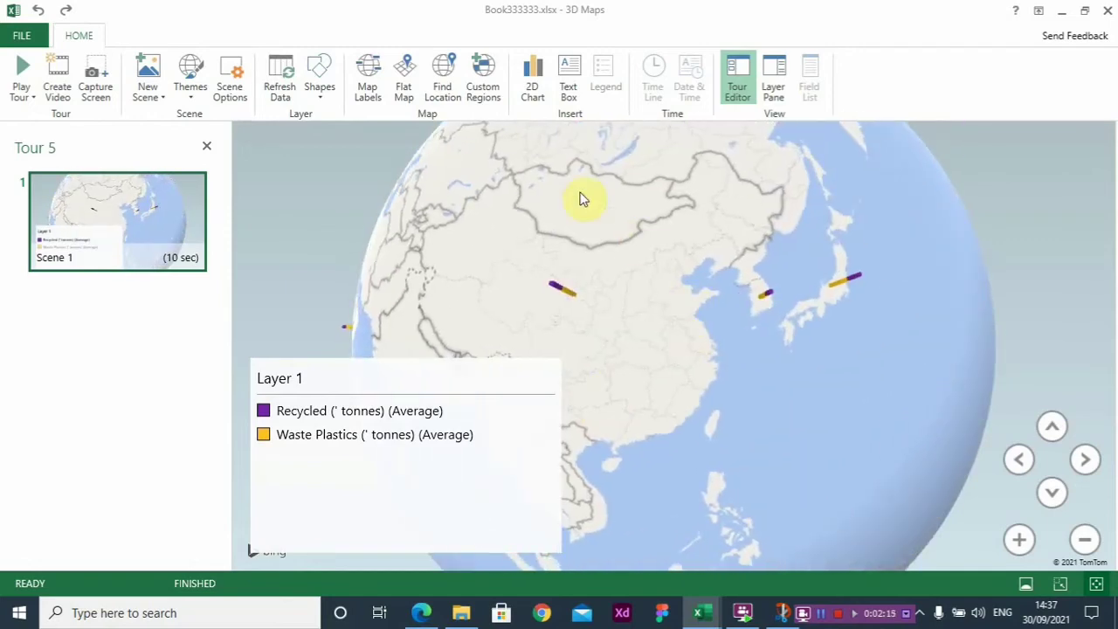
# Step: Switch to Flat Map, zoom in and pan to China's data column
pyautogui.click(411, 84)
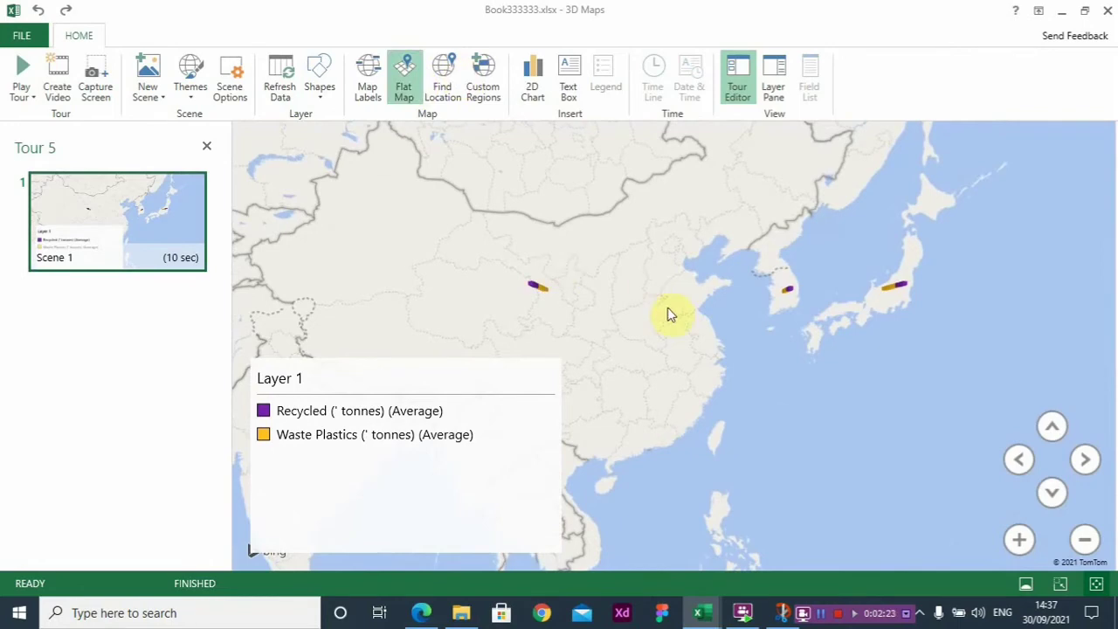
pyautogui.scroll(2, 677, 319)
pyautogui.scroll(-2, 690, 323)
pyautogui.scroll(2, 696, 328)
pyautogui.scroll(2, 696, 328)
pyautogui.scroll(1, 696, 328)
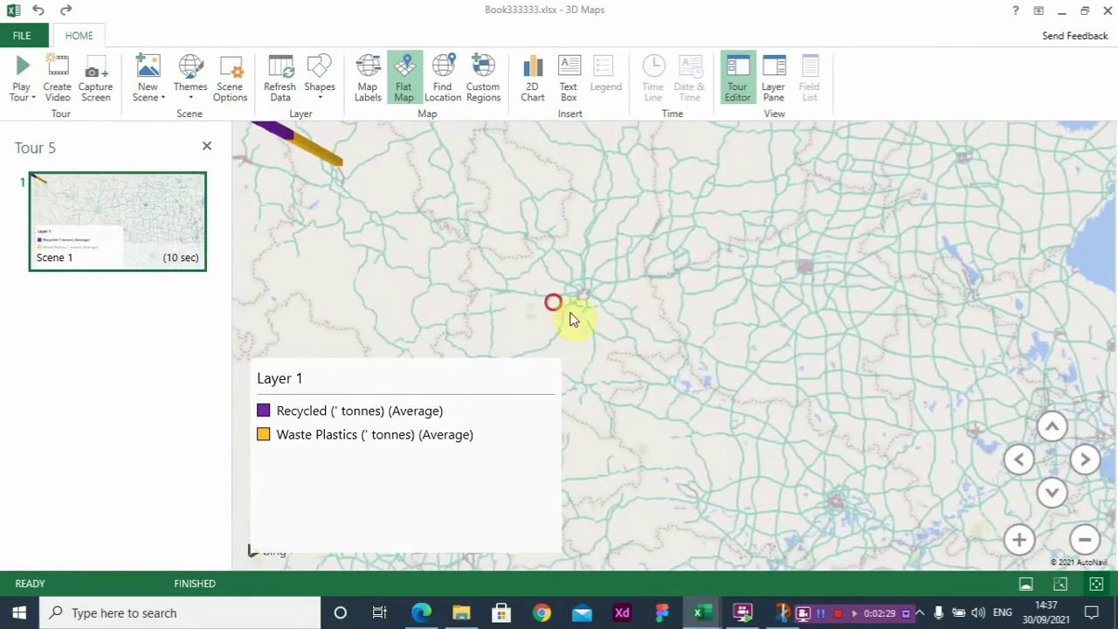
pyautogui.moveTo(569, 317); pyautogui.dragTo(737, 346)
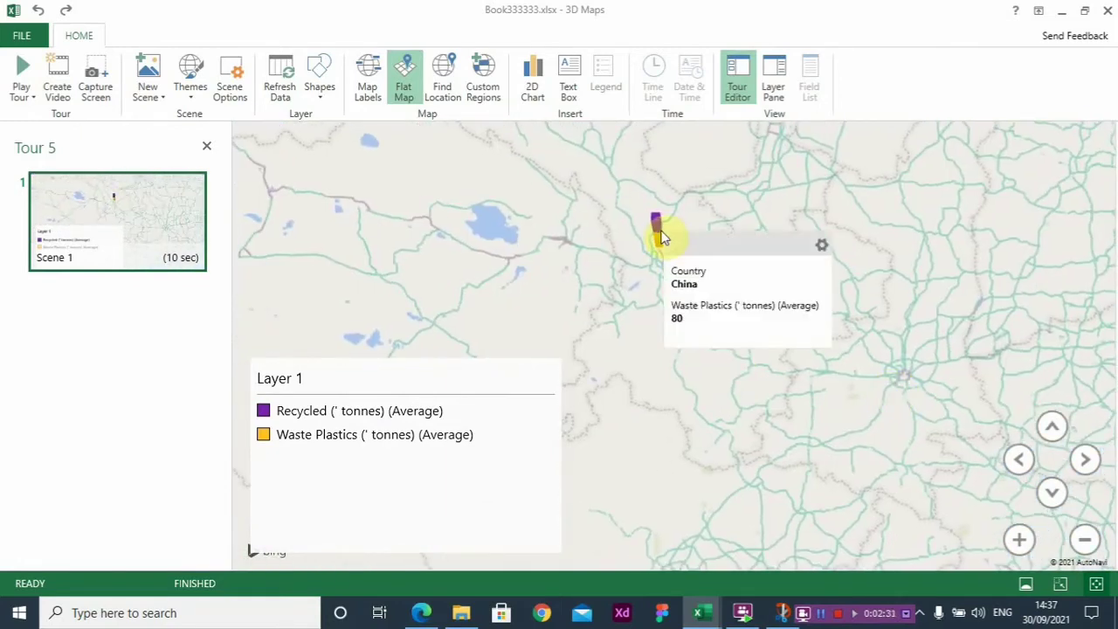
pyautogui.moveTo(657, 225)
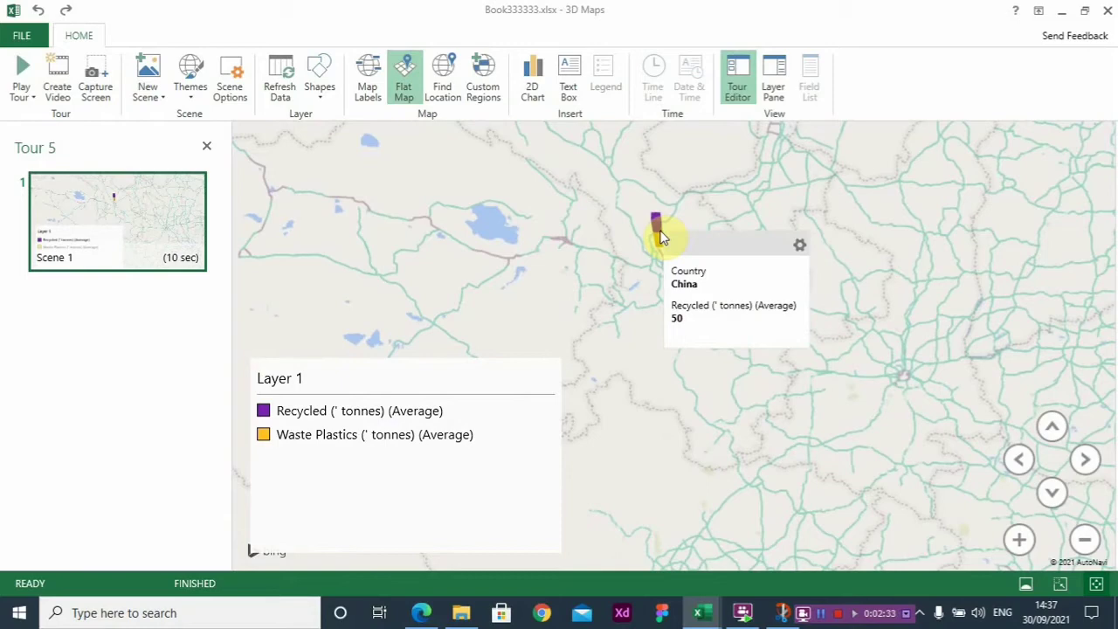
# Step: Turn on map labels, zoom in on Lanzhou and tilt the view of its stacked columns
pyautogui.click(377, 88)
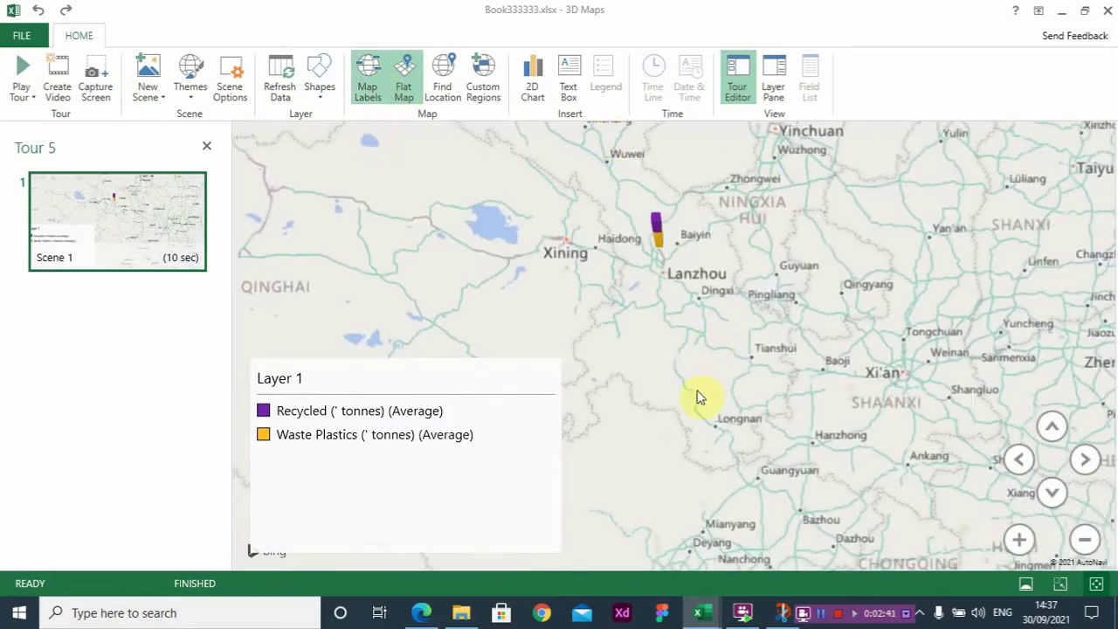
pyautogui.scroll(-2, 693, 369)
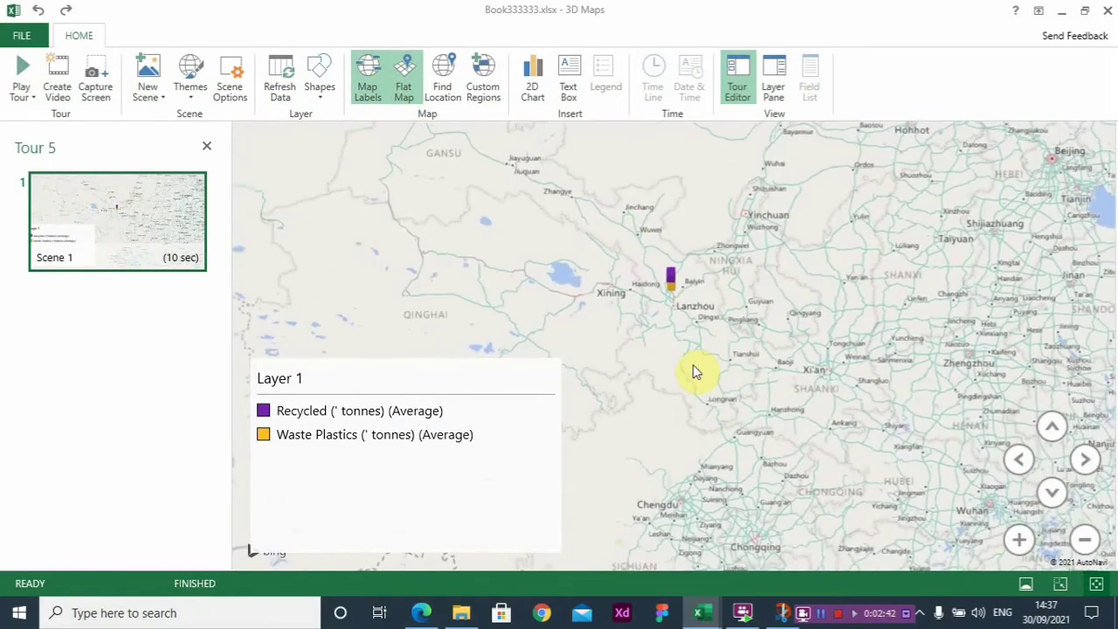
pyautogui.scroll(-3, 694, 370)
pyautogui.scroll(-3, 693, 370)
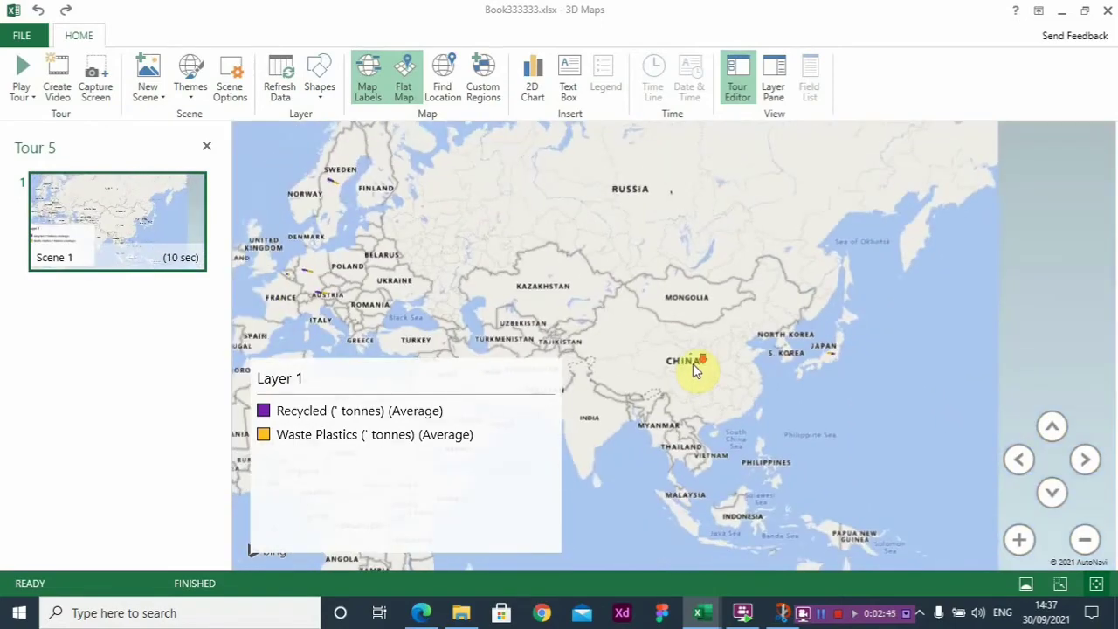
pyautogui.scroll(-2, 694, 370)
pyautogui.scroll(2, 694, 370)
pyautogui.scroll(2, 694, 370)
pyautogui.scroll(2, 693, 370)
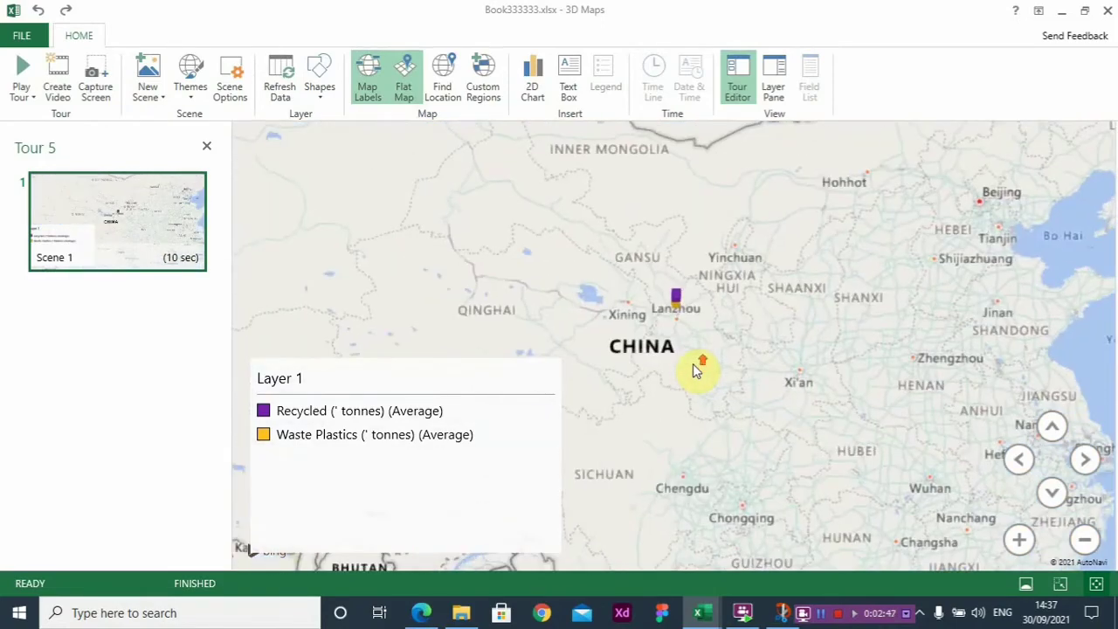
pyautogui.scroll(2, 694, 370)
pyautogui.scroll(-1, 694, 370)
pyautogui.scroll(-1, 694, 370)
pyautogui.scroll(-1, 697, 370)
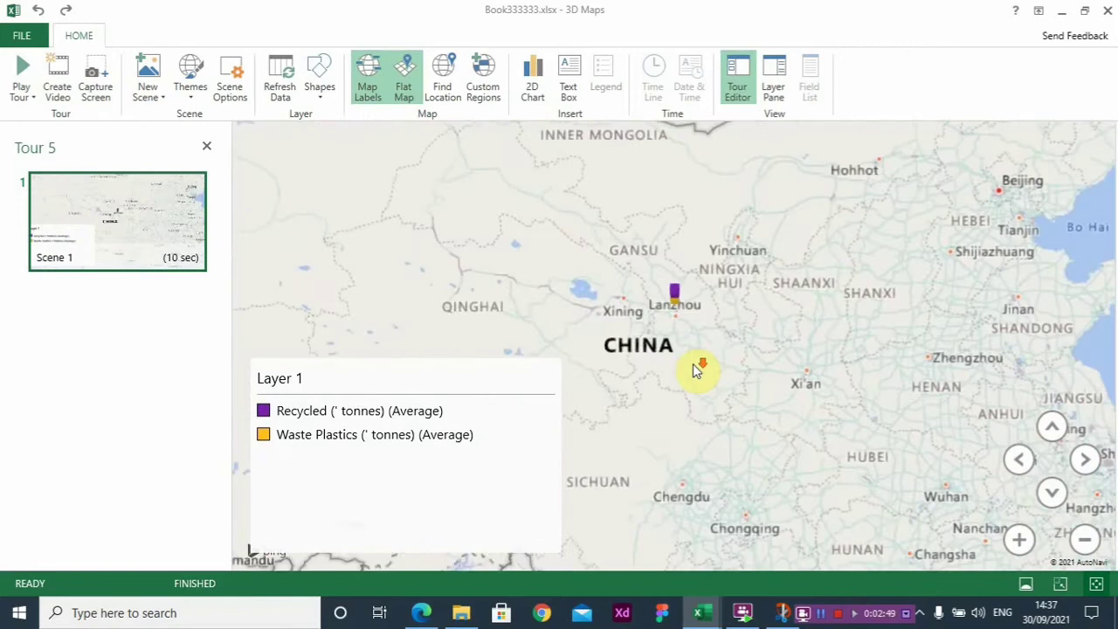
pyautogui.moveTo(574, 302); pyautogui.dragTo(731, 230)
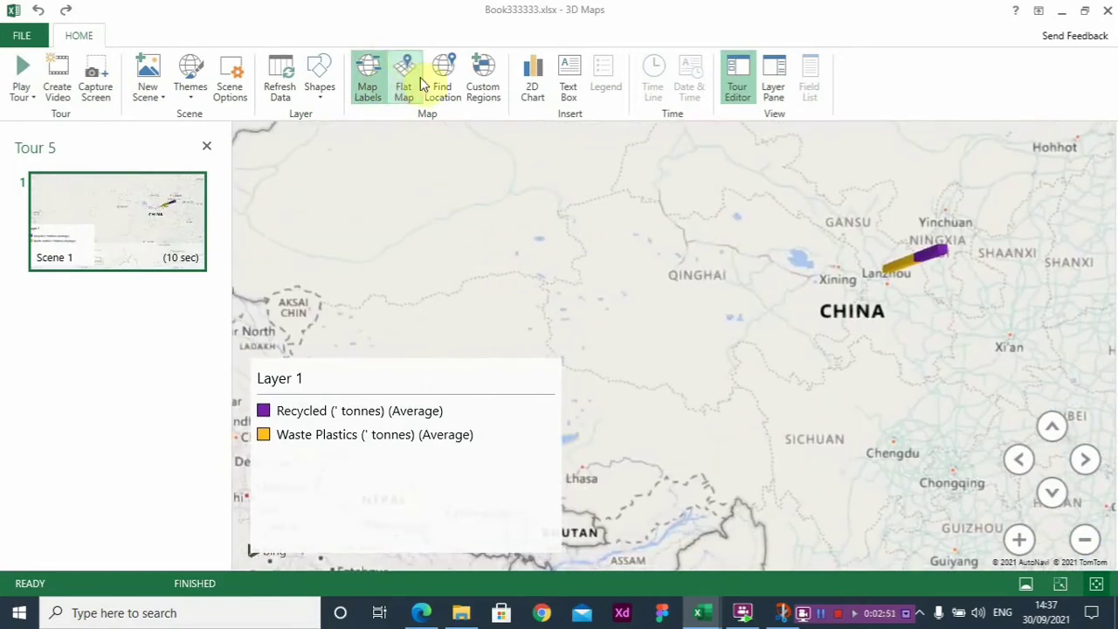
# Step: Zoom back out to the full globe, rotate it to Africa, and reopen the Layer Pane
pyautogui.scroll(-2, 711, 333)
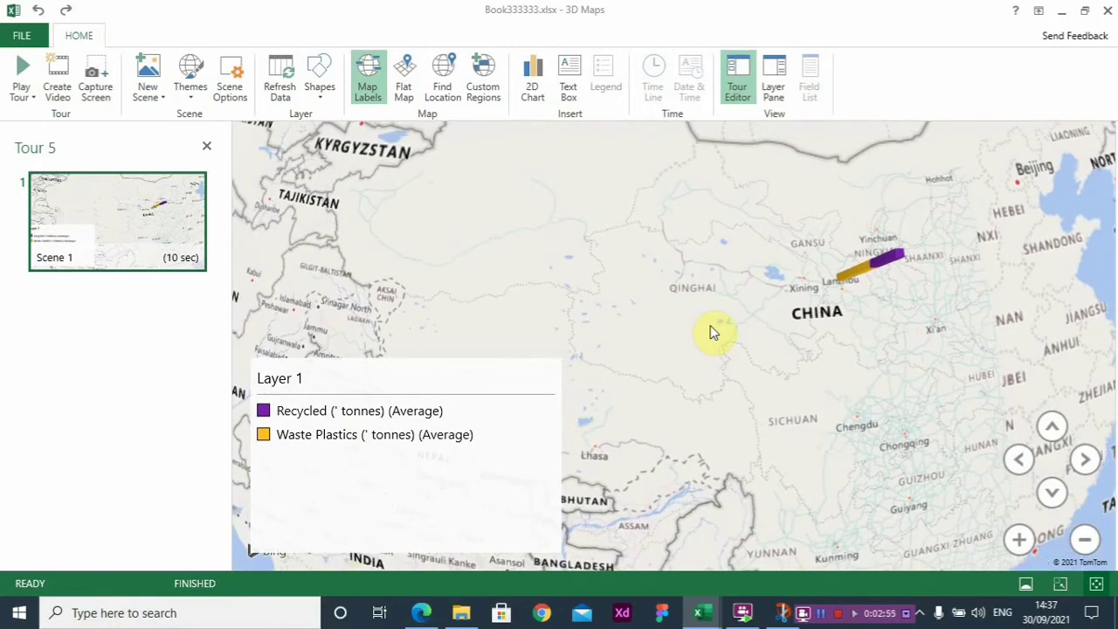
pyautogui.click(1085, 540)
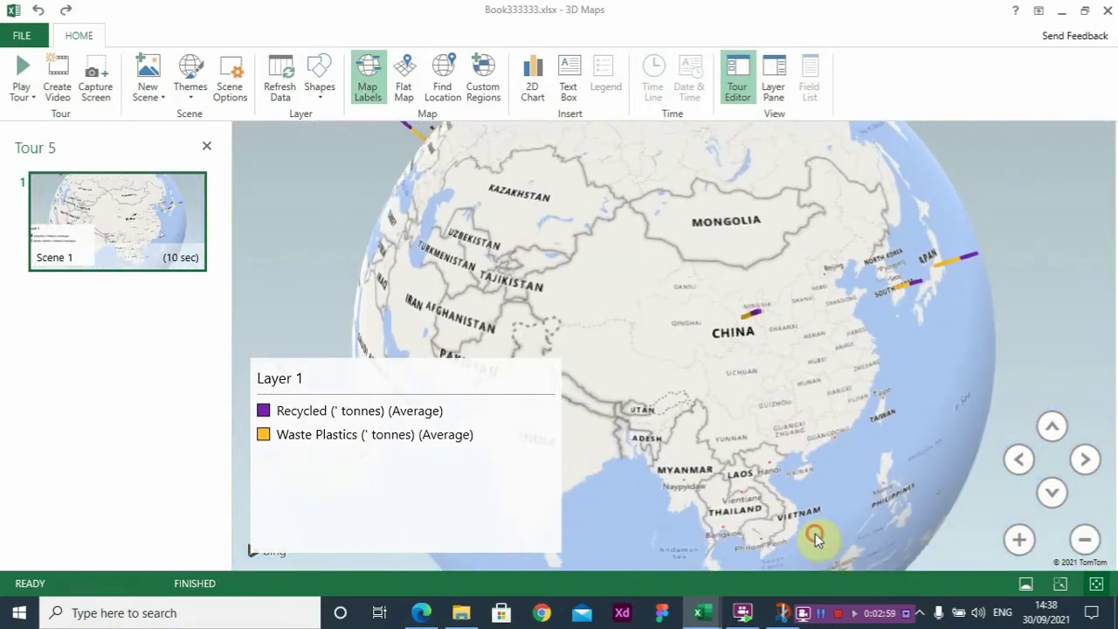
pyautogui.moveTo(814, 538)
pyautogui.mouseDown()
pyautogui.moveTo(844, 455)
pyautogui.moveTo(886, 414)
pyautogui.mouseUp()
pyautogui.moveTo(614, 461)
pyautogui.mouseDown()
pyautogui.moveTo(900, 359)
pyautogui.moveTo(717, 407)
pyautogui.moveTo(644, 407)
pyautogui.mouseUp()
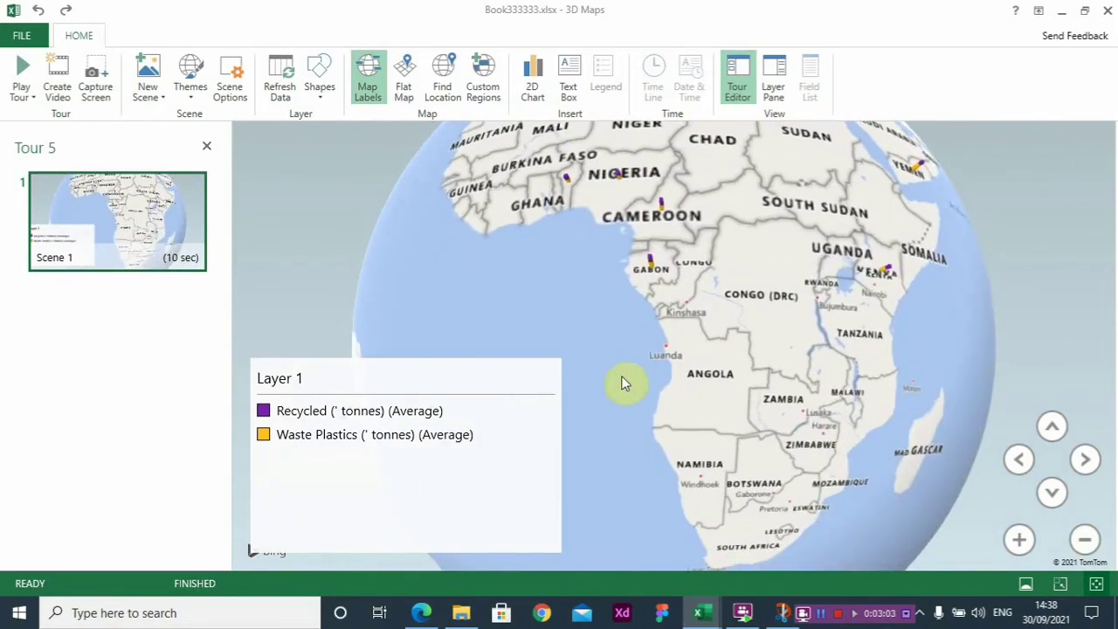
pyautogui.click(773, 86)
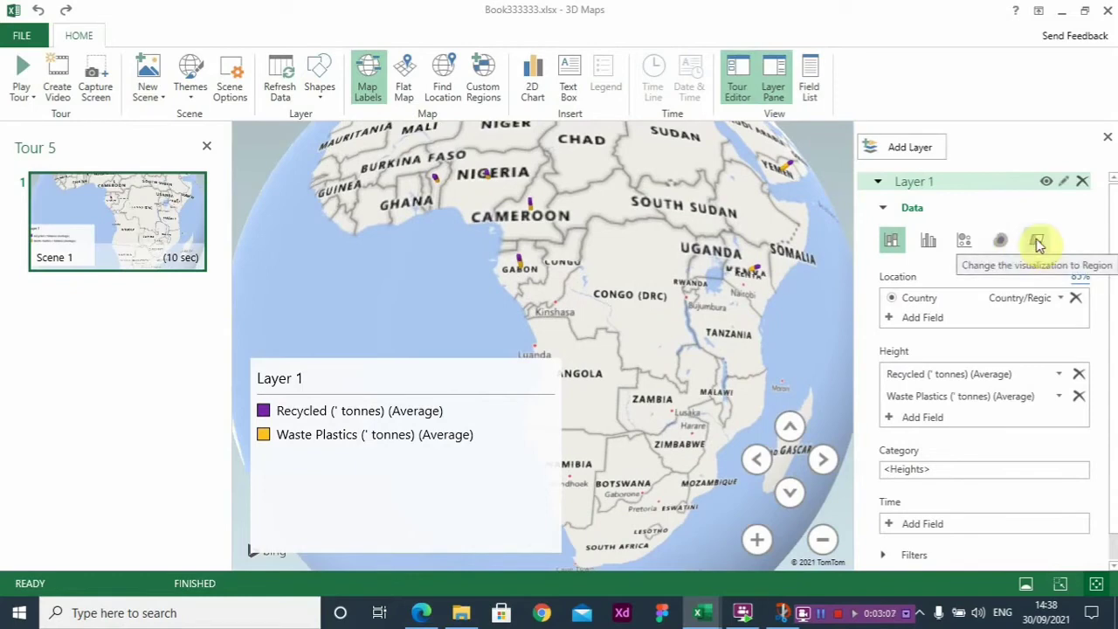
# Step: Try the Region and Heat Map visualizations, then return to Clustered Column
pyautogui.click(1038, 245)
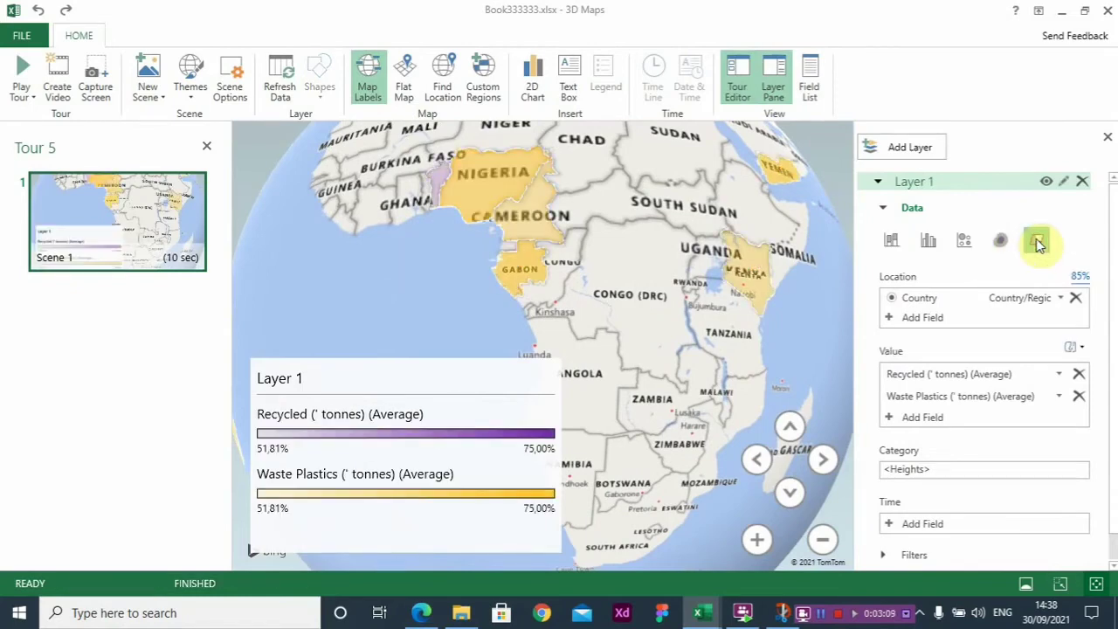
pyautogui.moveTo(643, 303)
pyautogui.mouseDown()
pyautogui.moveTo(704, 348)
pyautogui.moveTo(699, 250)
pyautogui.moveTo(453, 273)
pyautogui.mouseUp()
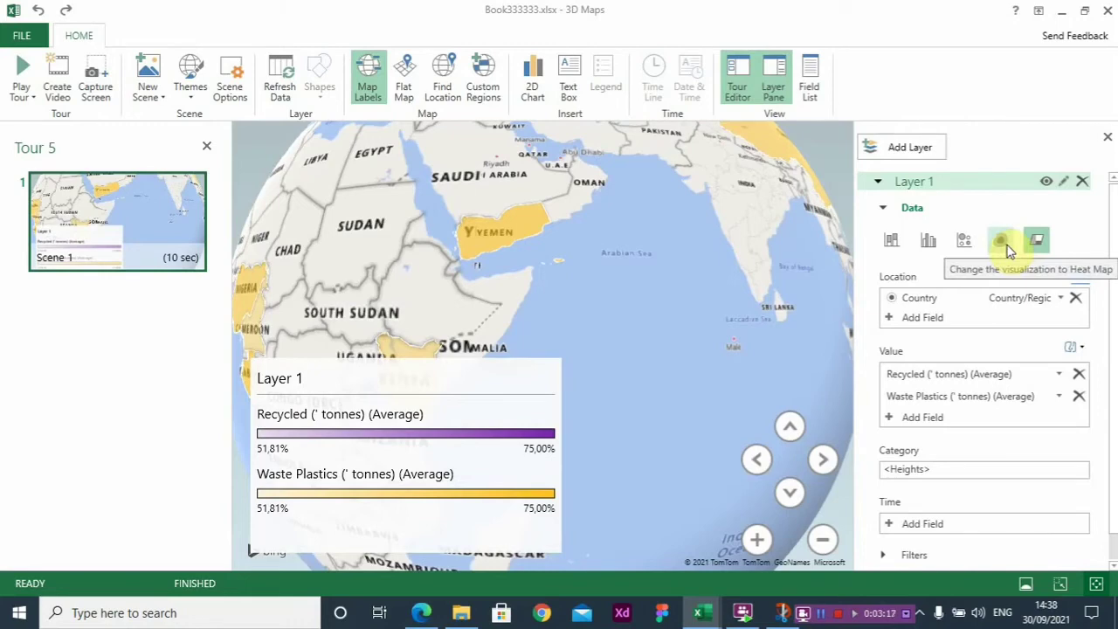
pyautogui.click(1001, 241)
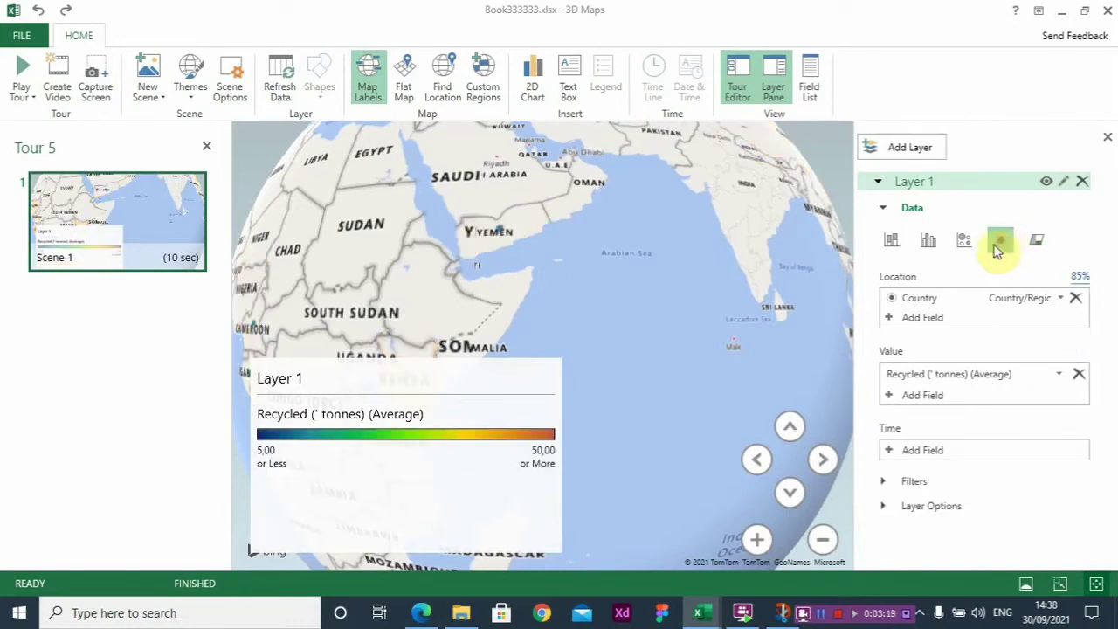
pyautogui.click(938, 247)
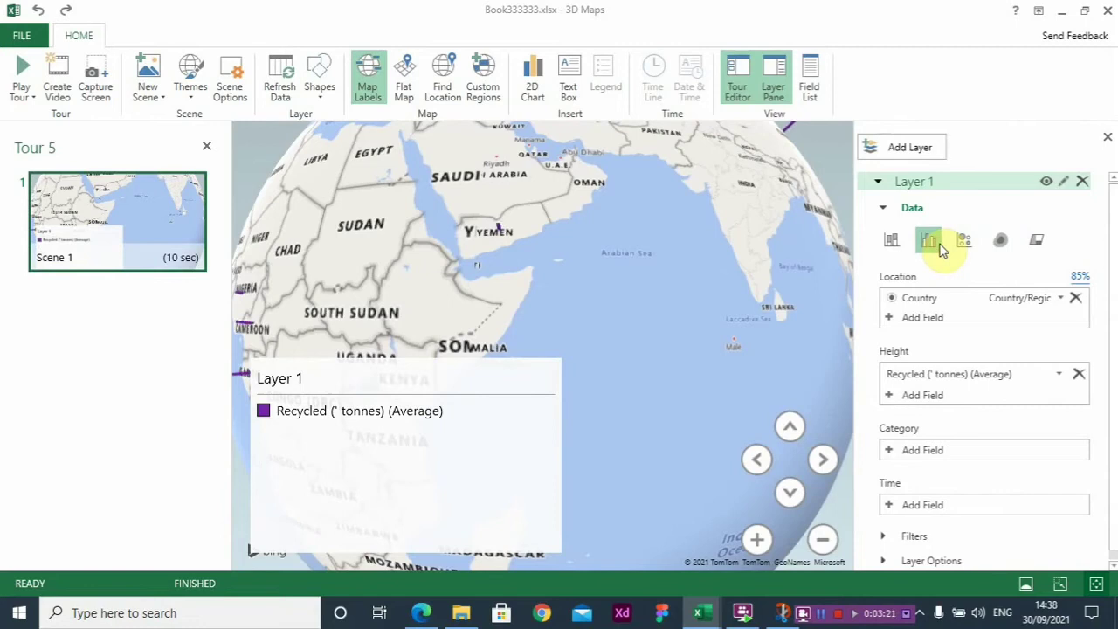
# Step: Add Recycled (' tonnes) as the Category field to colour the columns by value
pyautogui.click(928, 320)
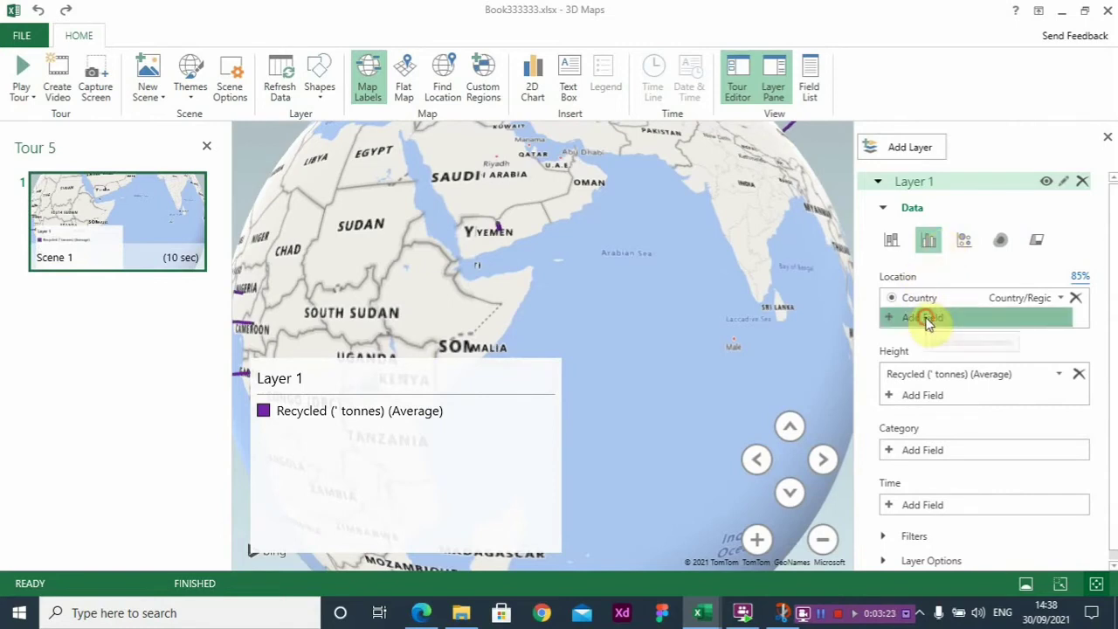
pyautogui.click(940, 448)
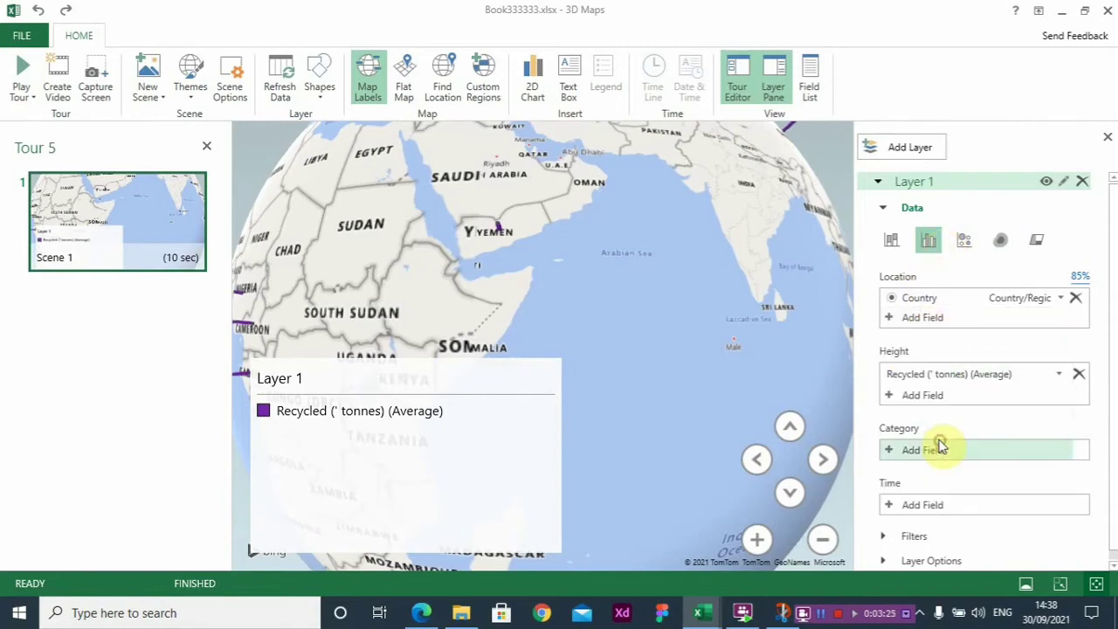
pyautogui.click(937, 456)
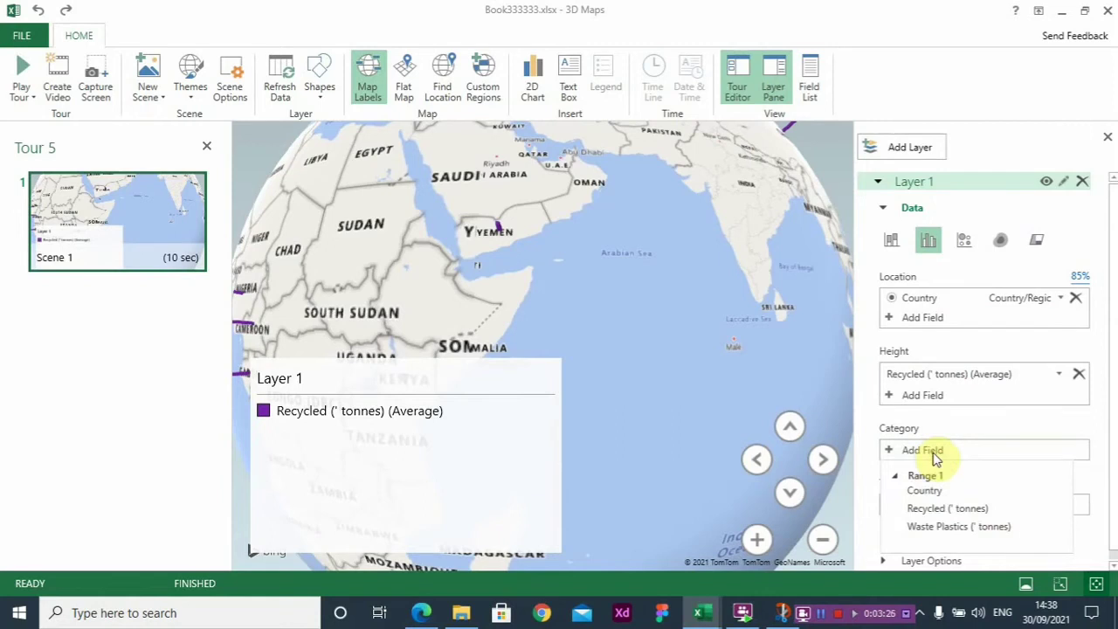
pyautogui.click(938, 505)
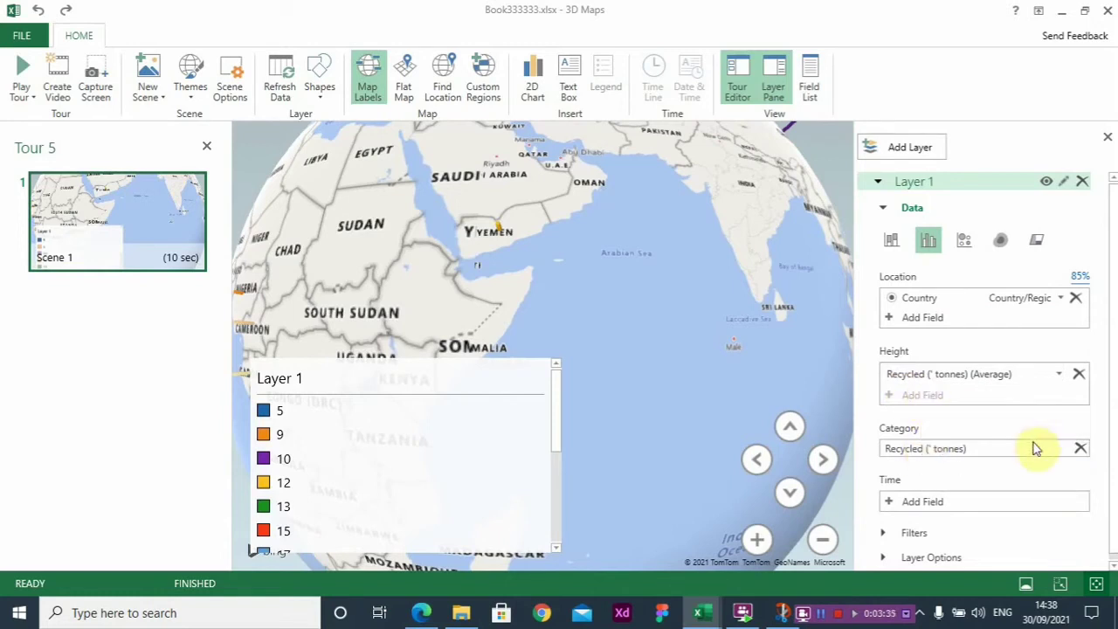
# Step: Remove the Recycled category and add averaged Waste Plastics (' tonnes) under Height
pyautogui.click(1082, 450)
pyautogui.click(923, 395)
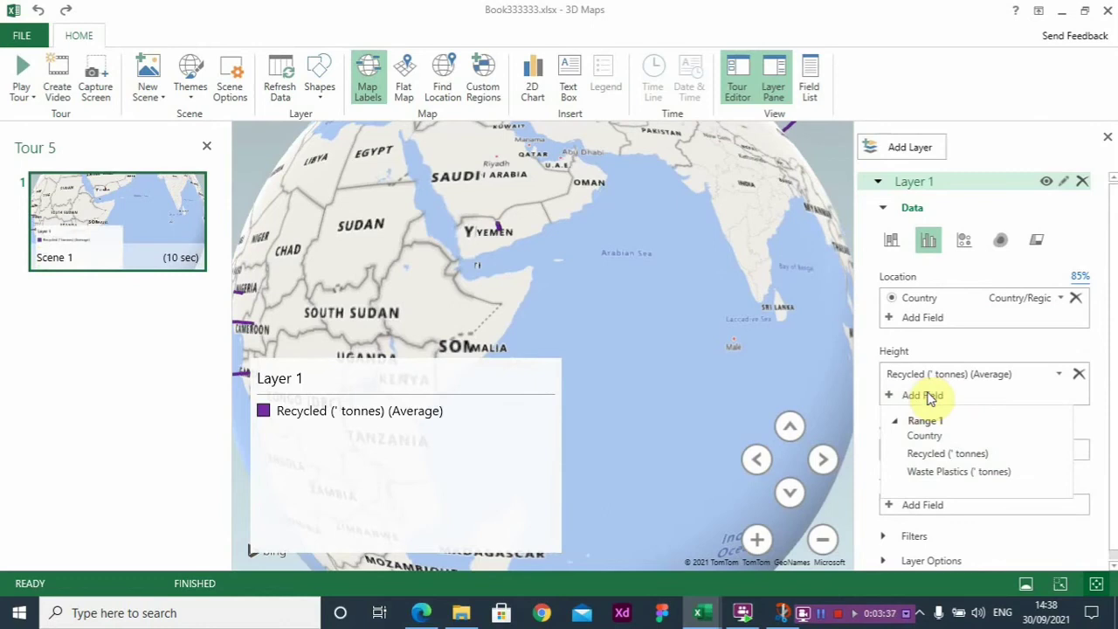
pyautogui.click(942, 471)
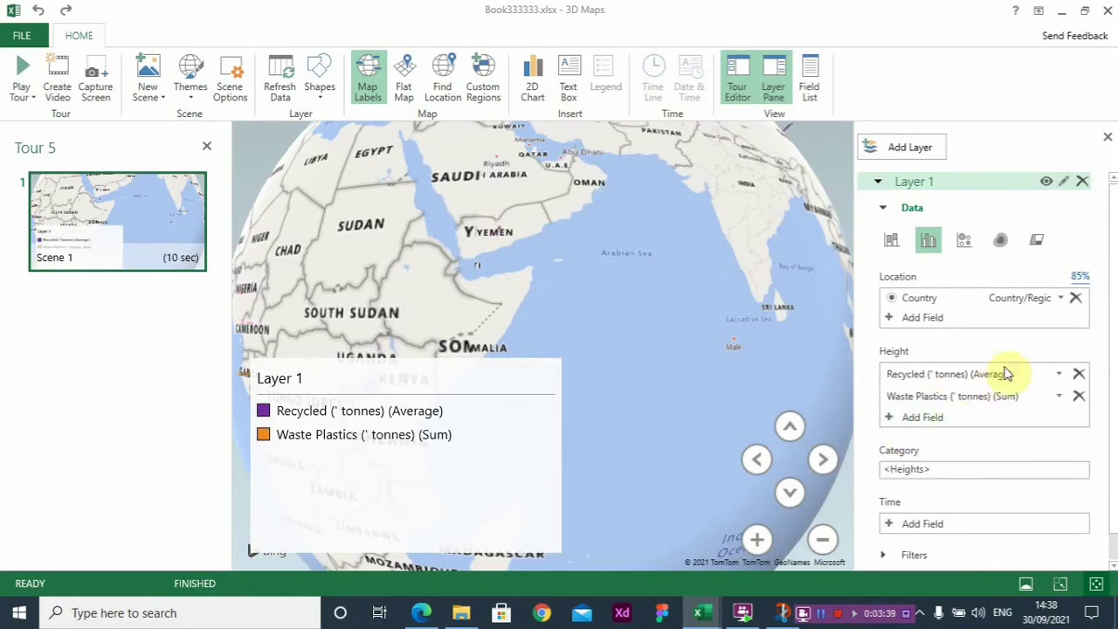
pyautogui.click(1061, 397)
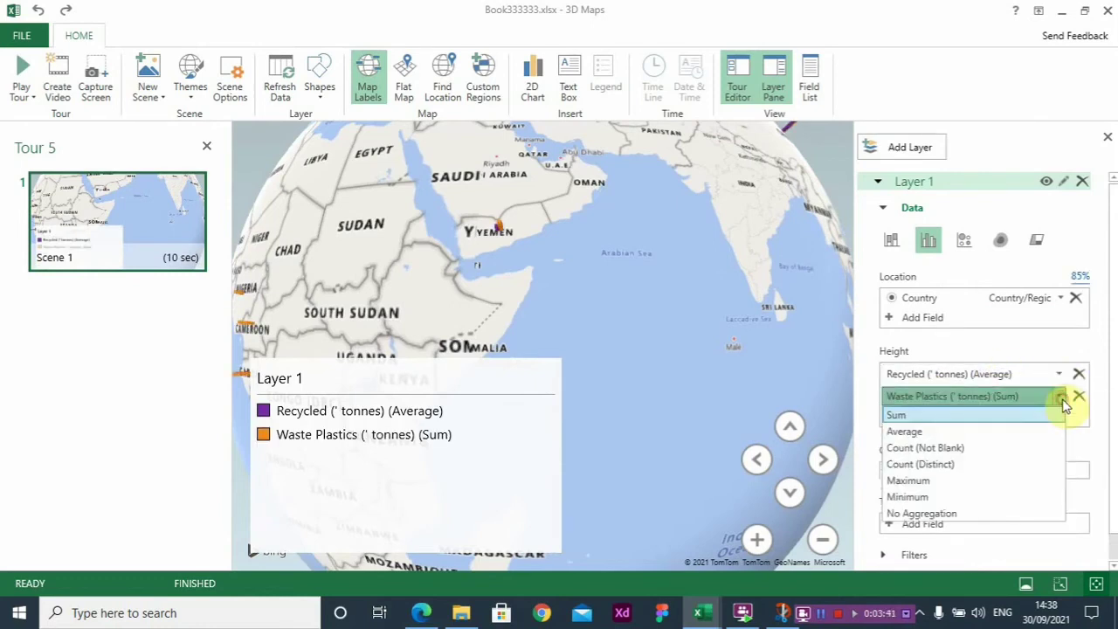
pyautogui.click(957, 432)
pyautogui.moveTo(642, 452); pyautogui.dragTo(769, 364)
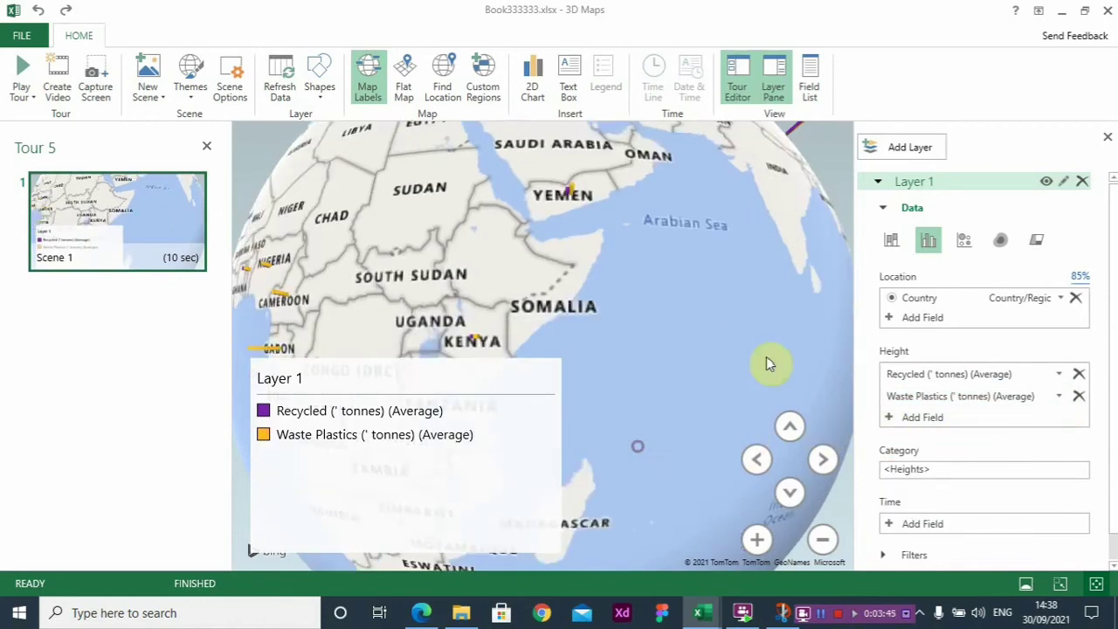
pyautogui.moveTo(699, 387)
pyautogui.mouseDown()
pyautogui.moveTo(763, 325)
pyautogui.moveTo(694, 411)
pyautogui.moveTo(712, 474)
pyautogui.moveTo(661, 428)
pyautogui.mouseUp()
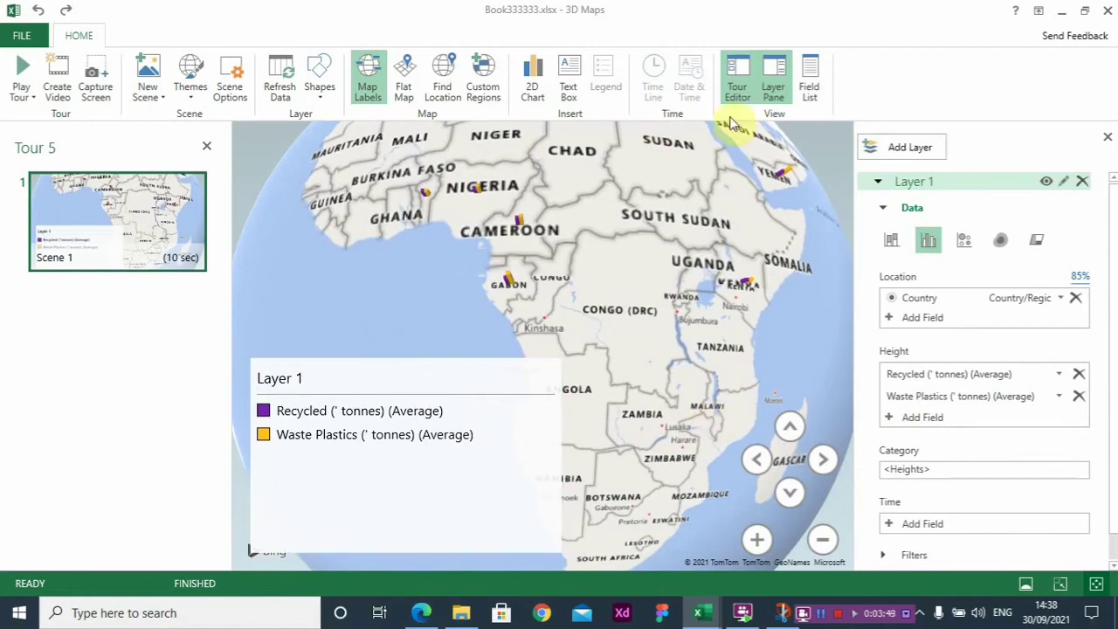
# Step: Close the Tour Editor and Layer Pane, then rotate the globe to the United States
pyautogui.click(737, 88)
pyautogui.click(776, 88)
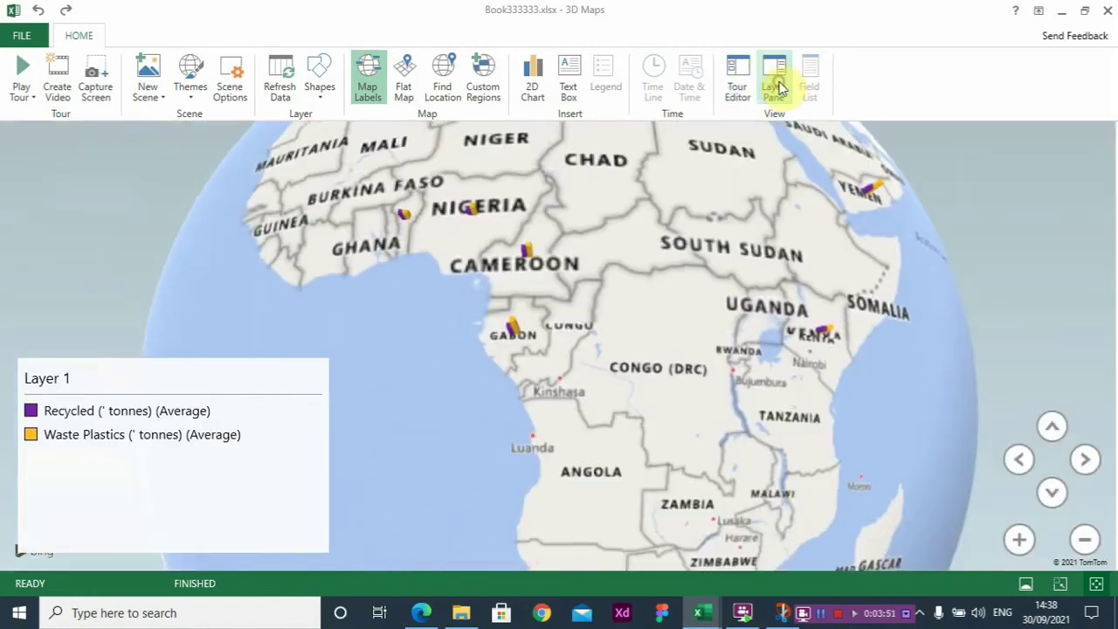
pyautogui.moveTo(545, 372)
pyautogui.mouseDown()
pyautogui.moveTo(622, 356)
pyautogui.moveTo(519, 310)
pyautogui.moveTo(775, 317)
pyautogui.moveTo(742, 326)
pyautogui.moveTo(733, 393)
pyautogui.moveTo(911, 349)
pyautogui.mouseUp()
pyautogui.moveTo(516, 350); pyautogui.dragTo(710, 319)
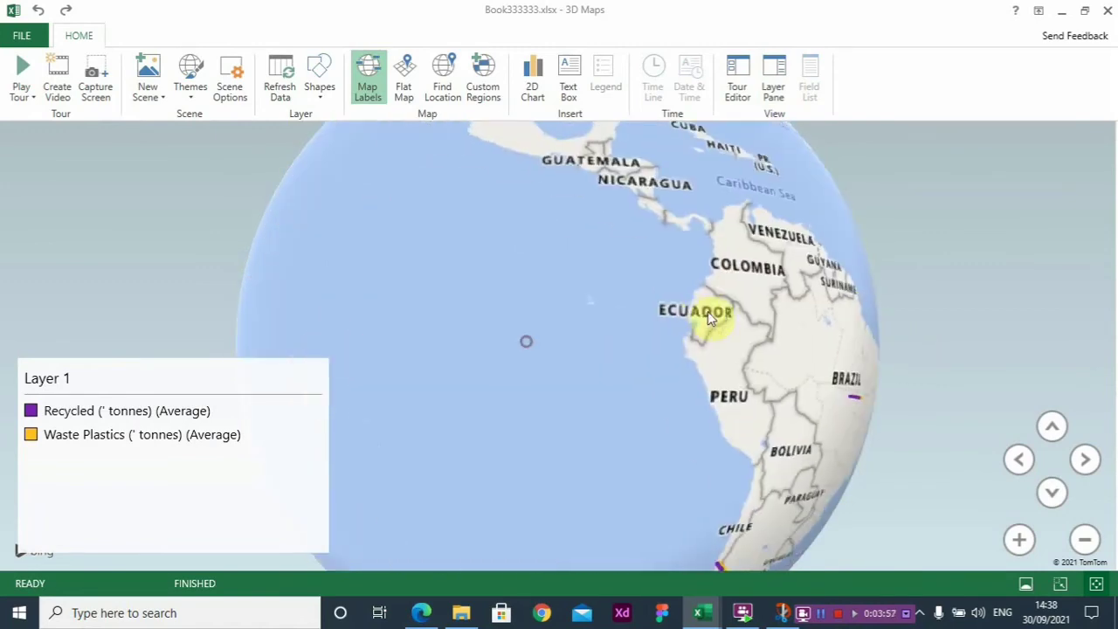
pyautogui.moveTo(784, 260); pyautogui.dragTo(636, 420)
pyautogui.moveTo(673, 361); pyautogui.dragTo(665, 368)
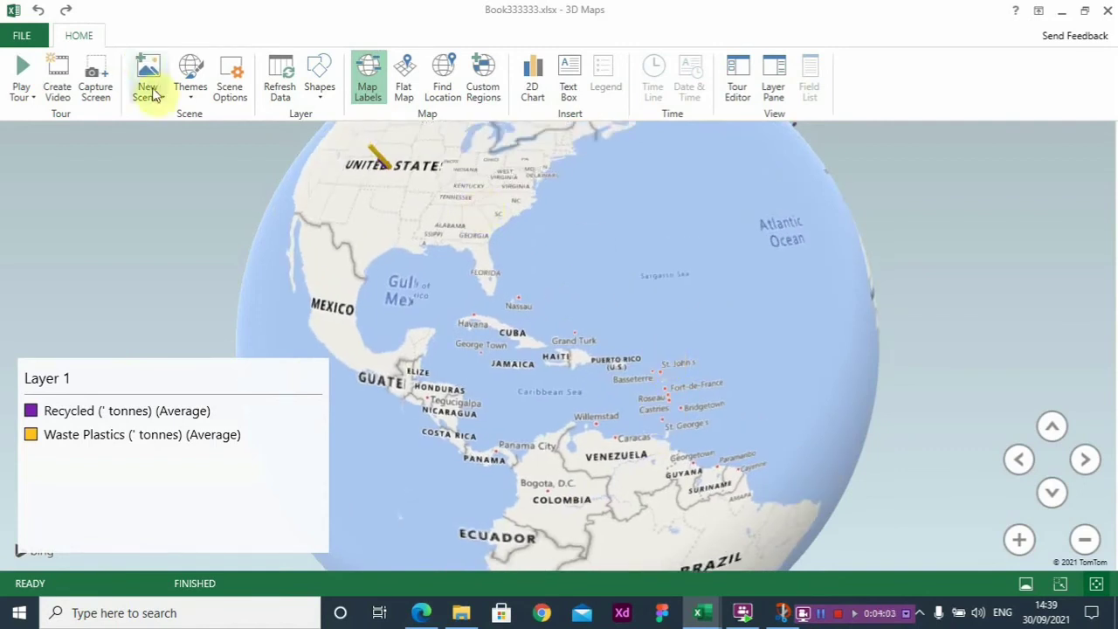
# Step: Apply the Satellite Imagery theme to the globe and centre it on North America
pyautogui.click(195, 83)
pyautogui.click(278, 120)
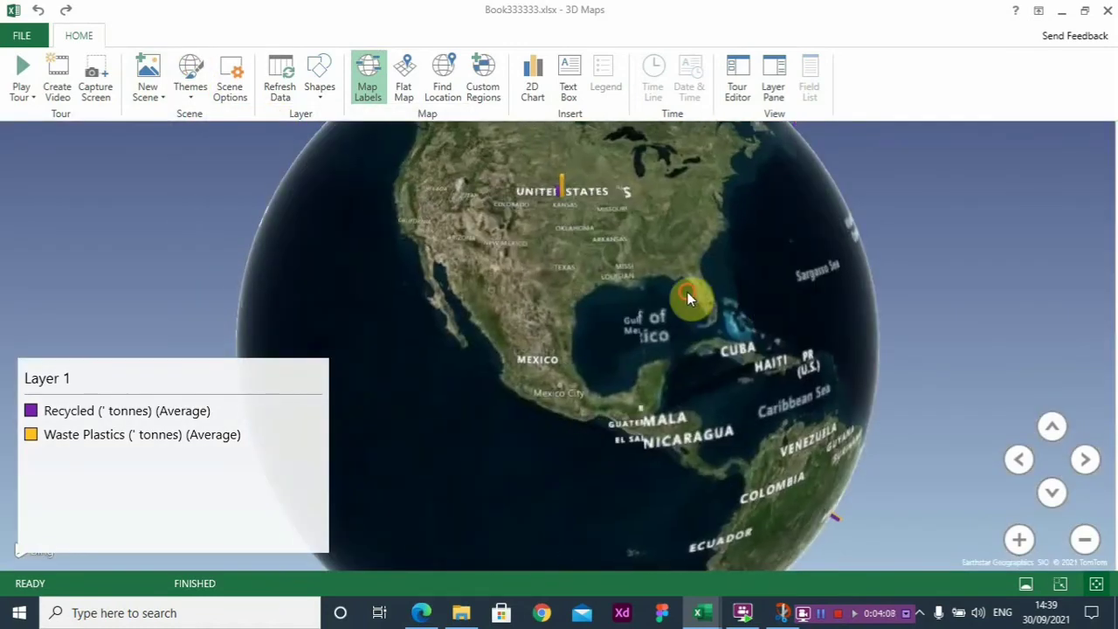
pyautogui.moveTo(690, 294); pyautogui.dragTo(744, 292)
# Step: Rotate the globe west across the Pacific and India to Africa's stacked columns
pyautogui.moveTo(599, 277); pyautogui.dragTo(781, 208)
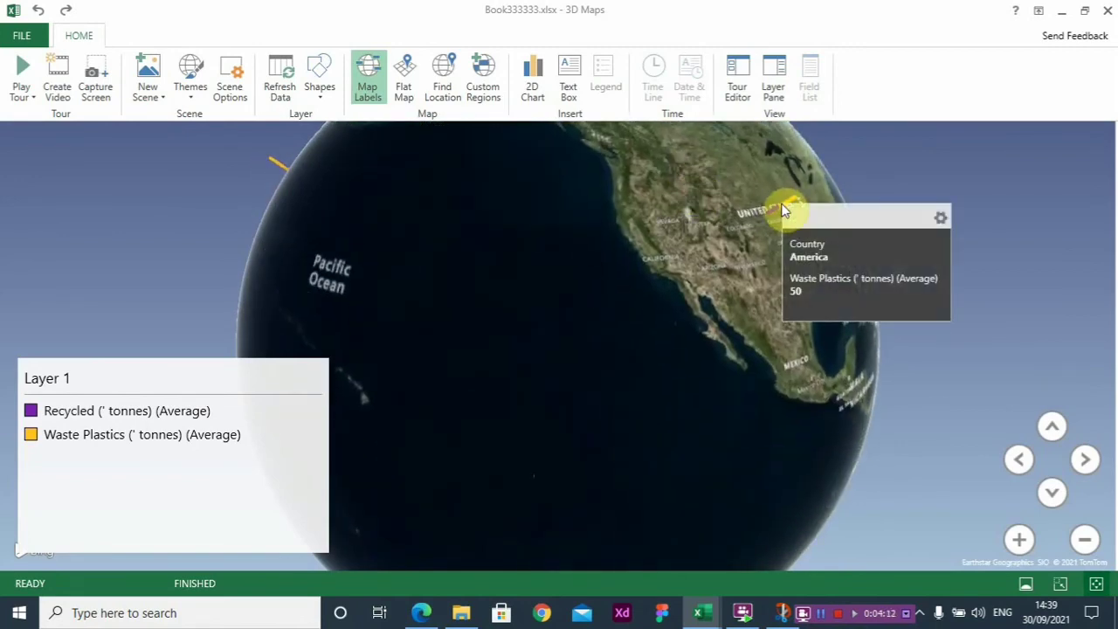
pyautogui.moveTo(777, 213)
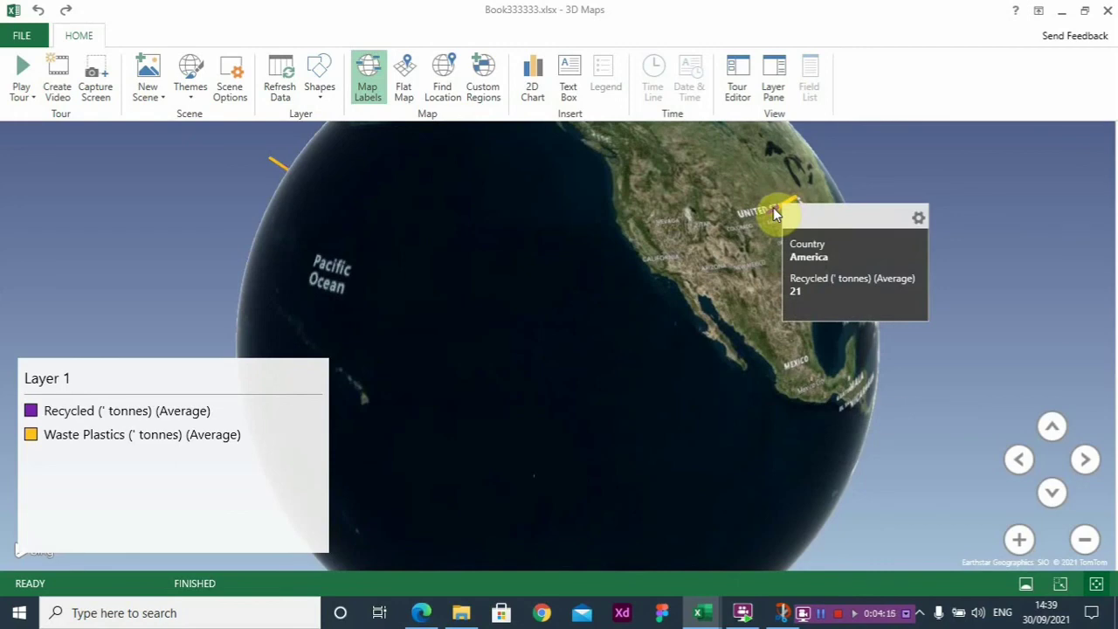
pyautogui.moveTo(722, 294)
pyautogui.mouseDown()
pyautogui.moveTo(540, 263)
pyautogui.moveTo(842, 342)
pyautogui.moveTo(736, 300)
pyautogui.moveTo(620, 379)
pyautogui.moveTo(659, 204)
pyautogui.mouseUp()
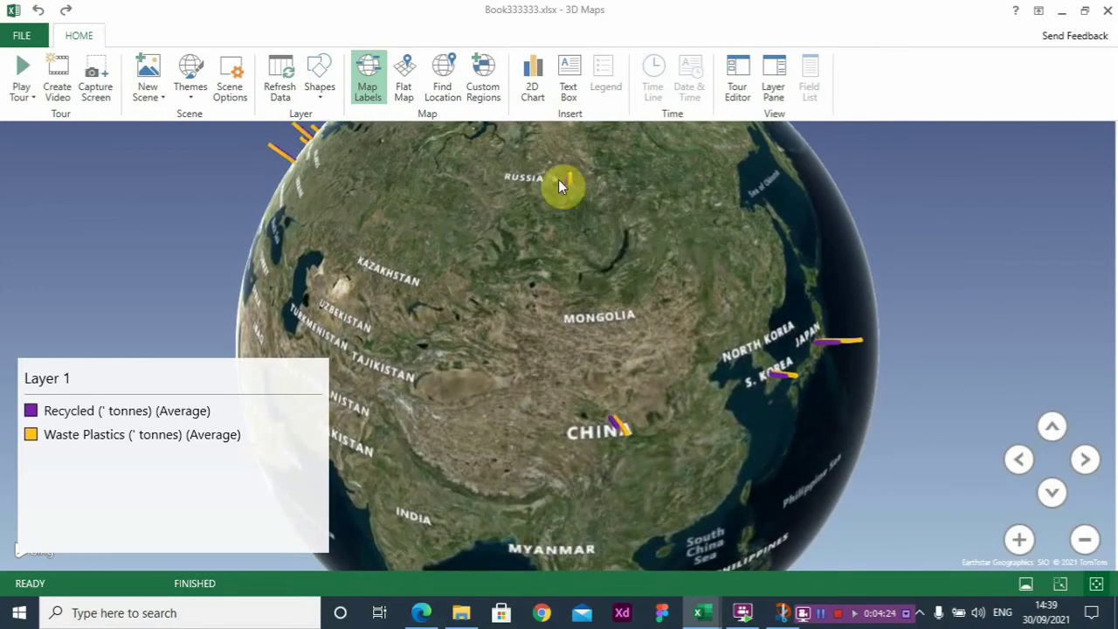
pyautogui.moveTo(535, 352); pyautogui.dragTo(669, 169)
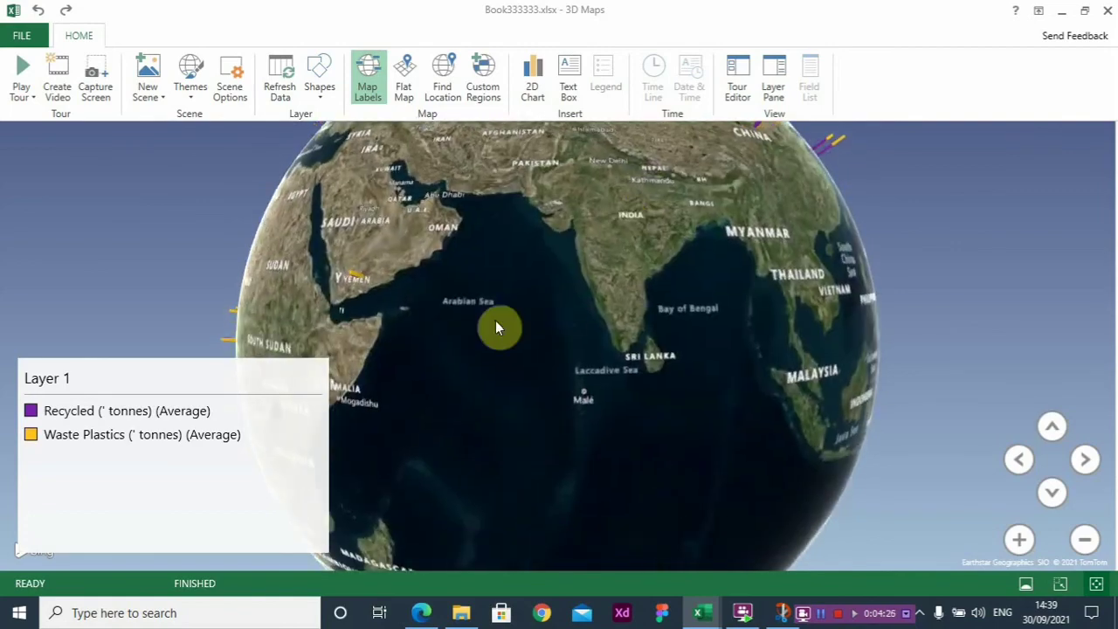
pyautogui.moveTo(499, 326); pyautogui.dragTo(716, 328)
pyautogui.moveTo(568, 330)
pyautogui.mouseDown()
pyautogui.moveTo(711, 295)
pyautogui.moveTo(676, 273)
pyautogui.mouseUp()
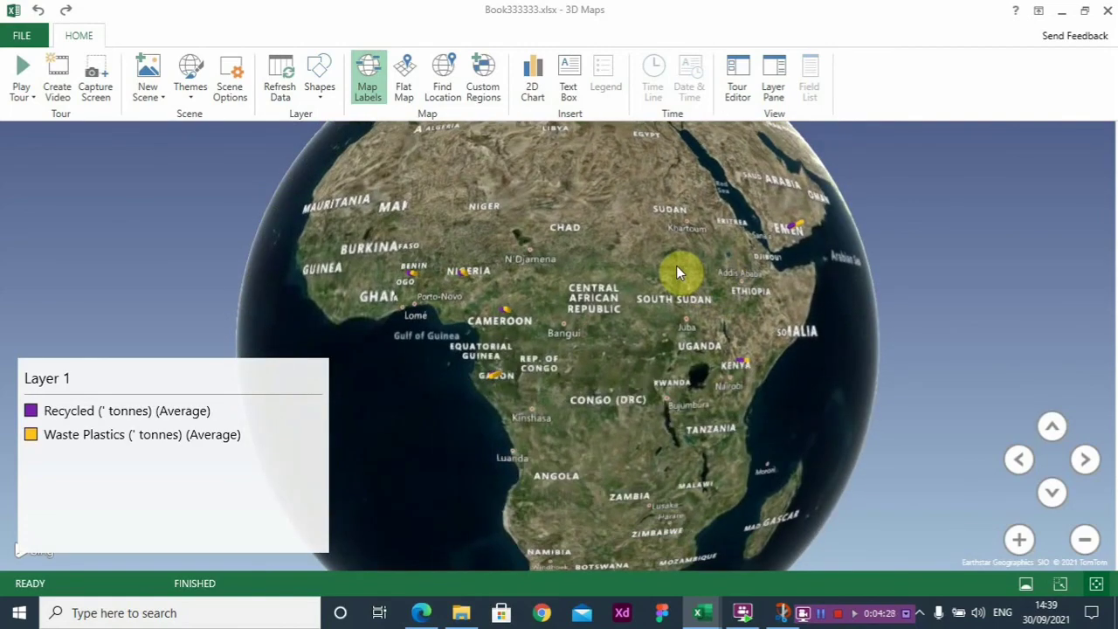